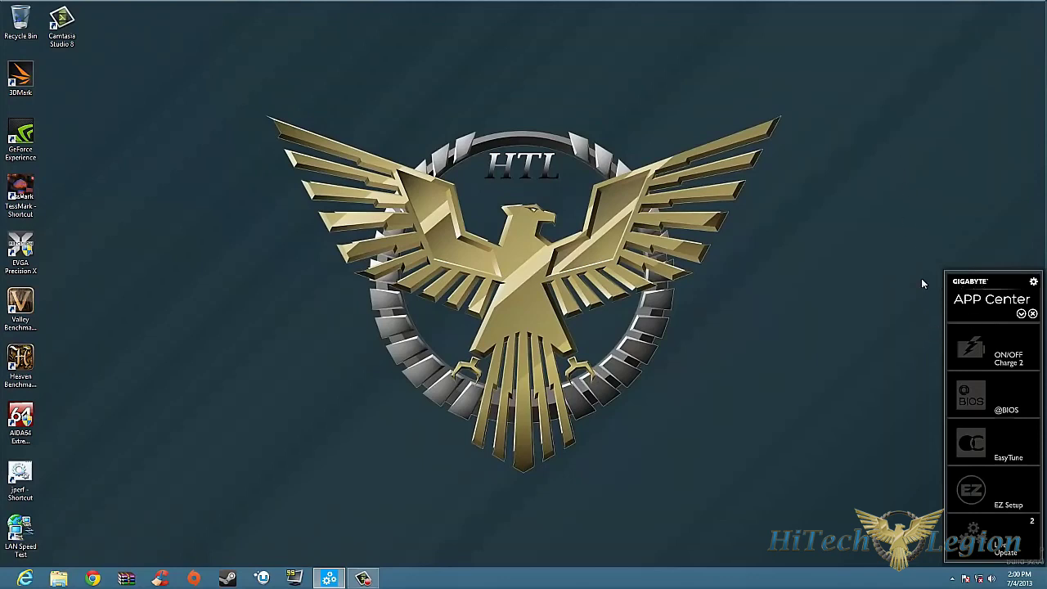
Step: Review the APP Center preferences, try another skin color, restore the blue one, check the update schedule options and close the dialog
click(1035, 282)
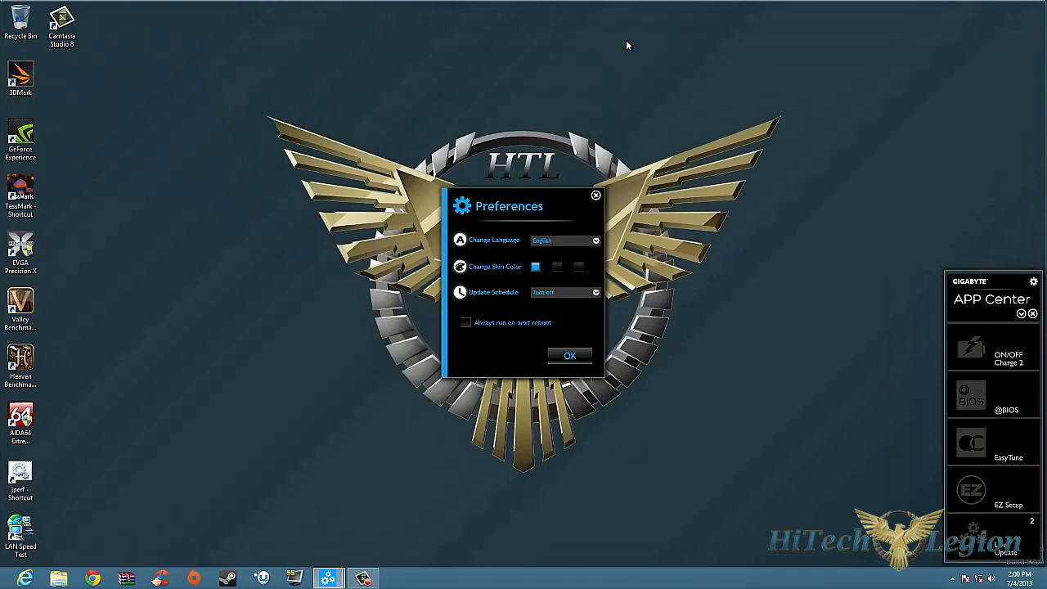
click(557, 266)
click(535, 268)
click(596, 294)
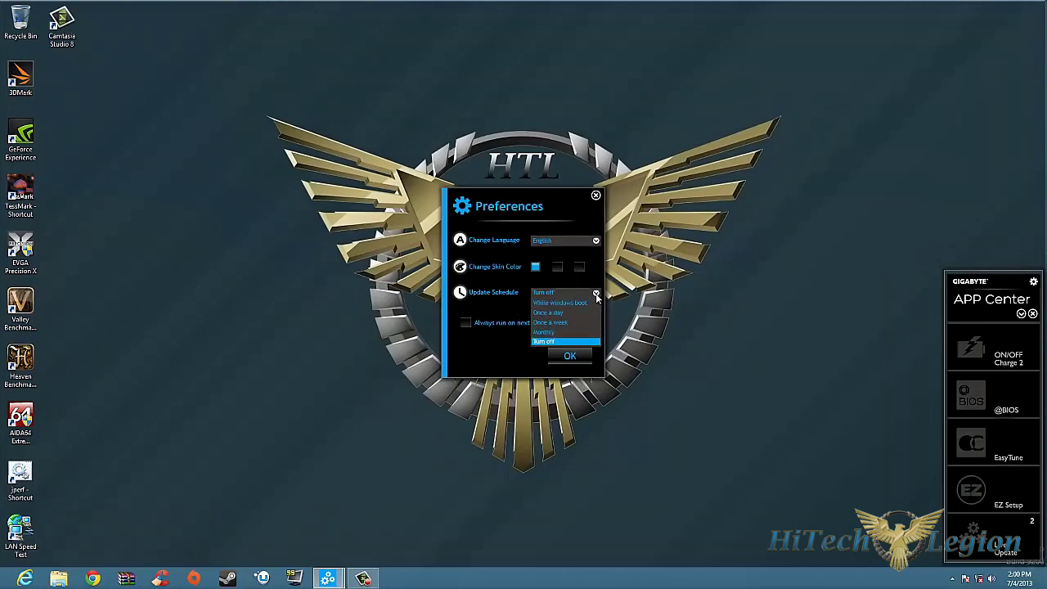
click(596, 297)
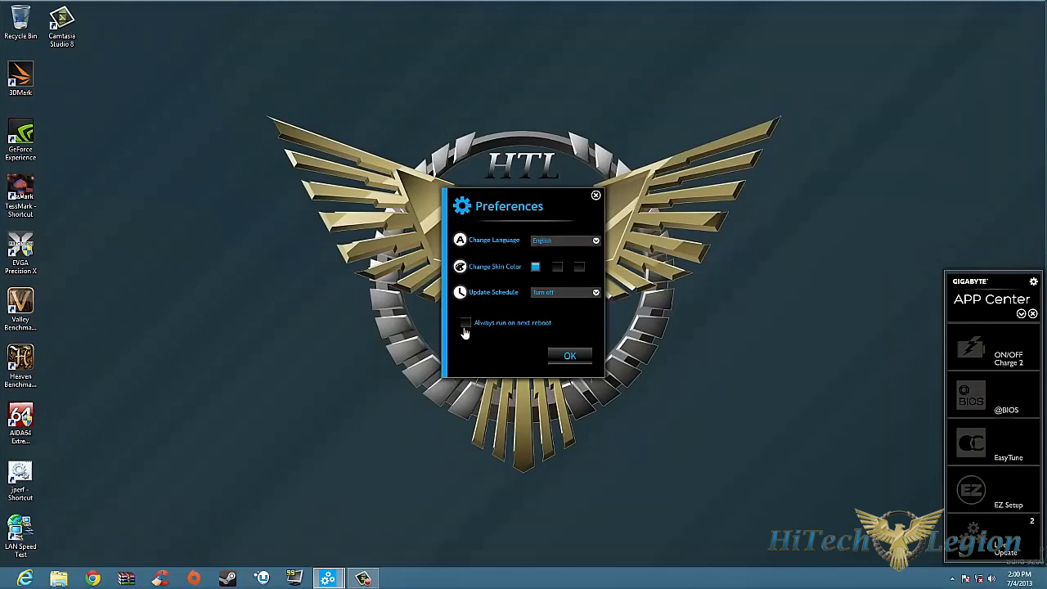
click(596, 196)
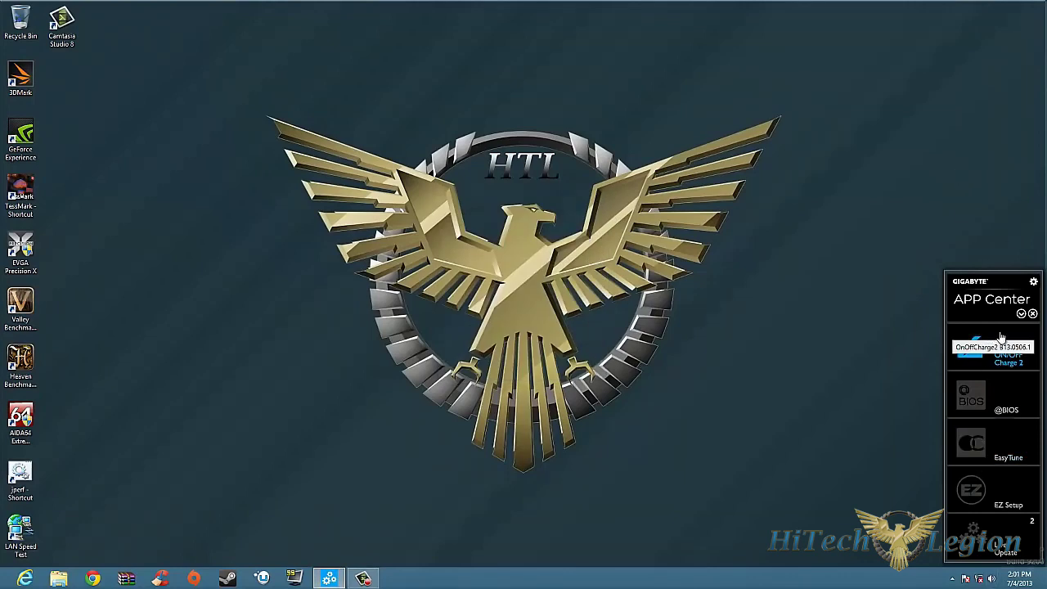
Step: Open ON/OFF Charge 2 to view its USB fast-charge options and close it
click(999, 338)
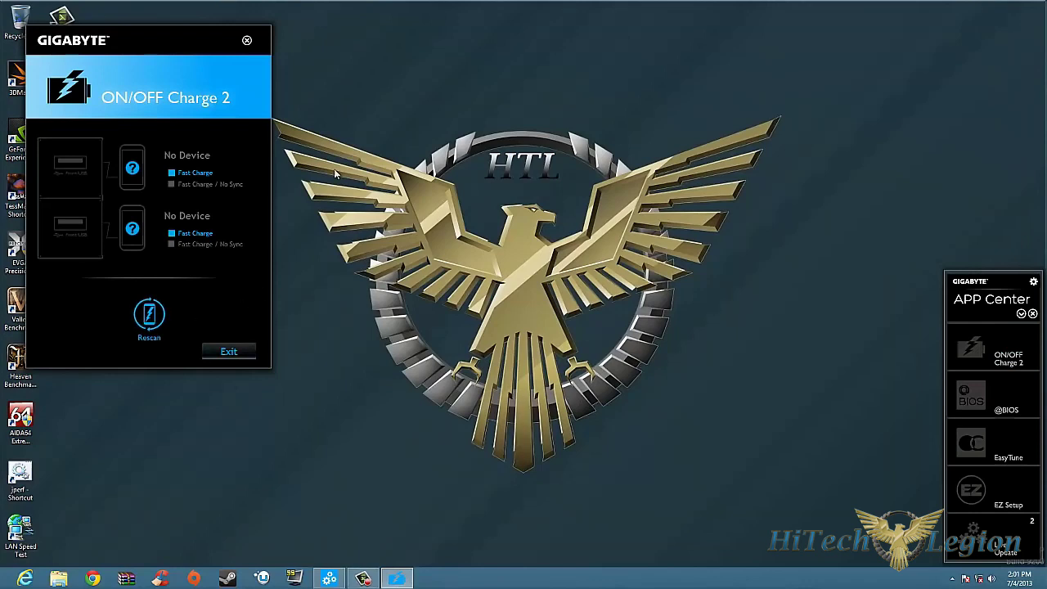
click(246, 41)
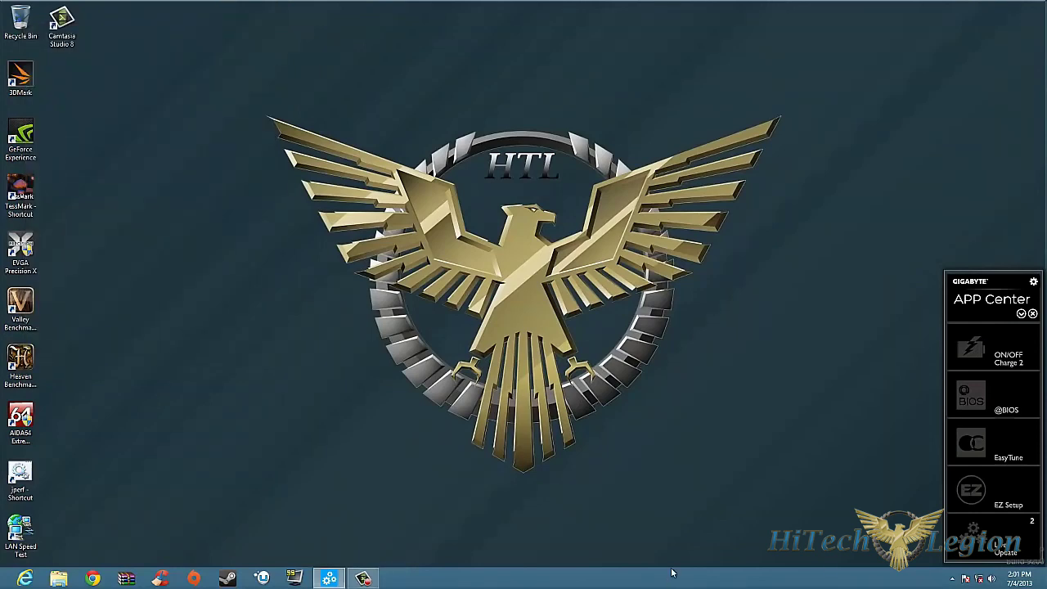
click(976, 402)
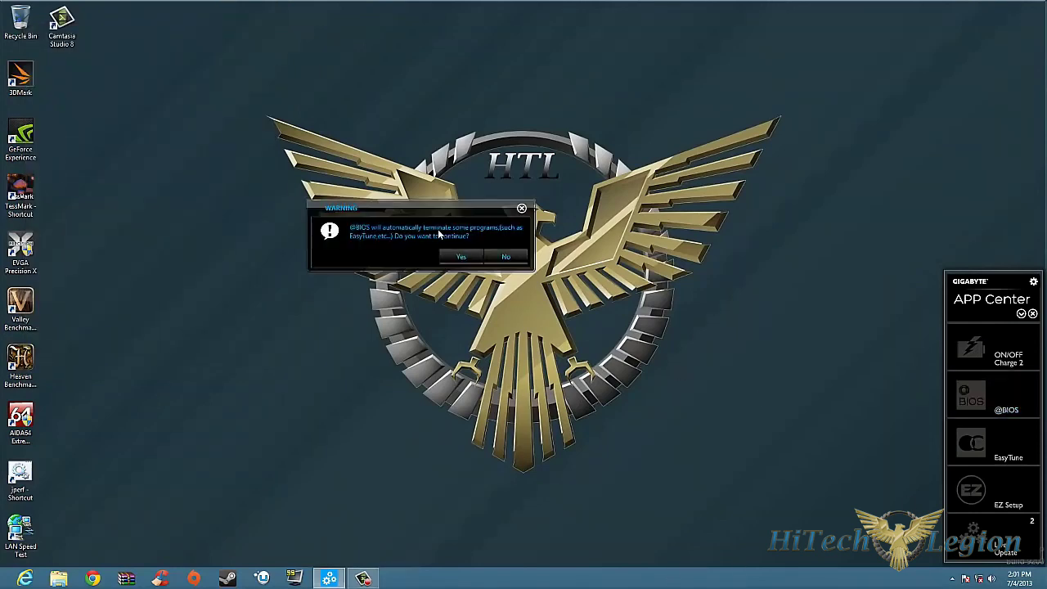
click(462, 257)
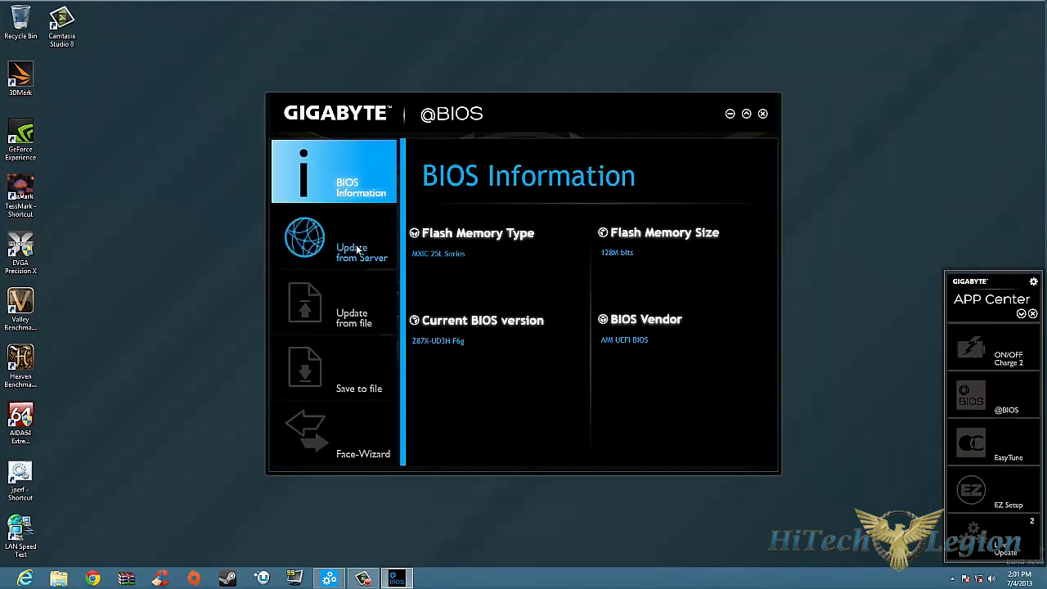
click(305, 239)
click(296, 313)
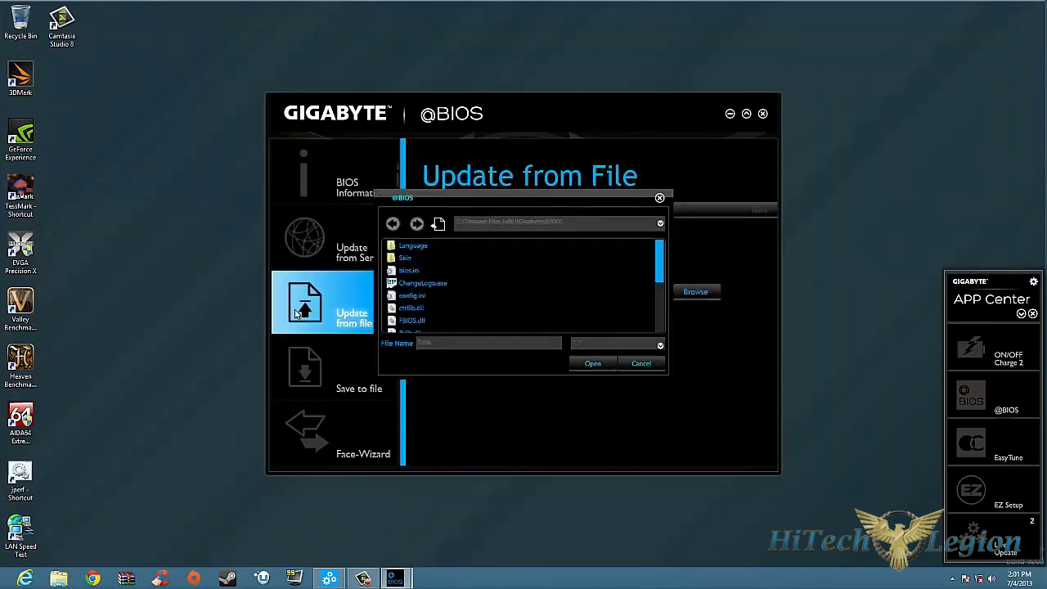
click(645, 365)
click(299, 369)
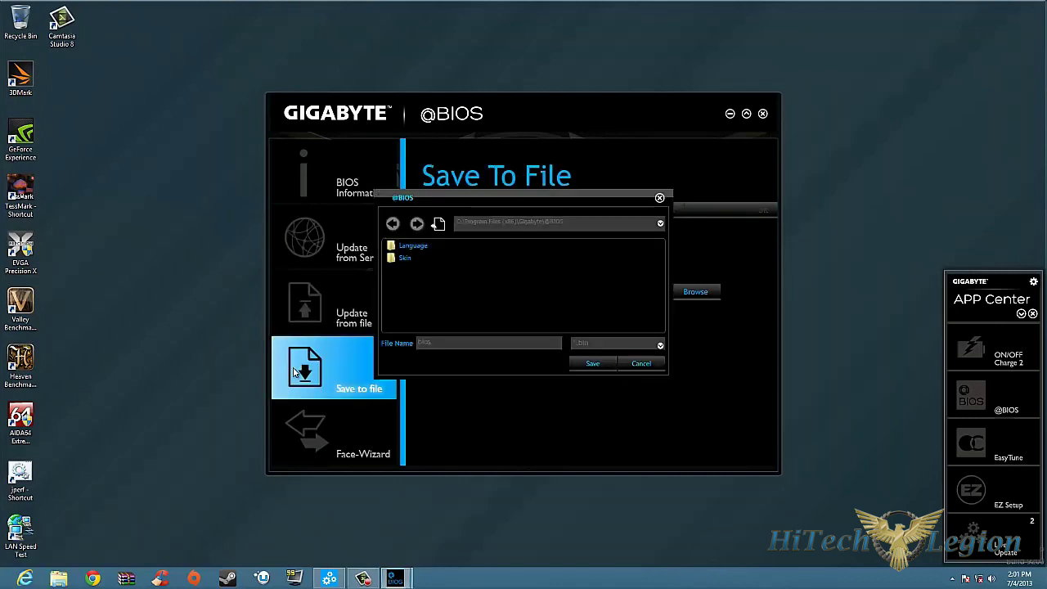
click(646, 366)
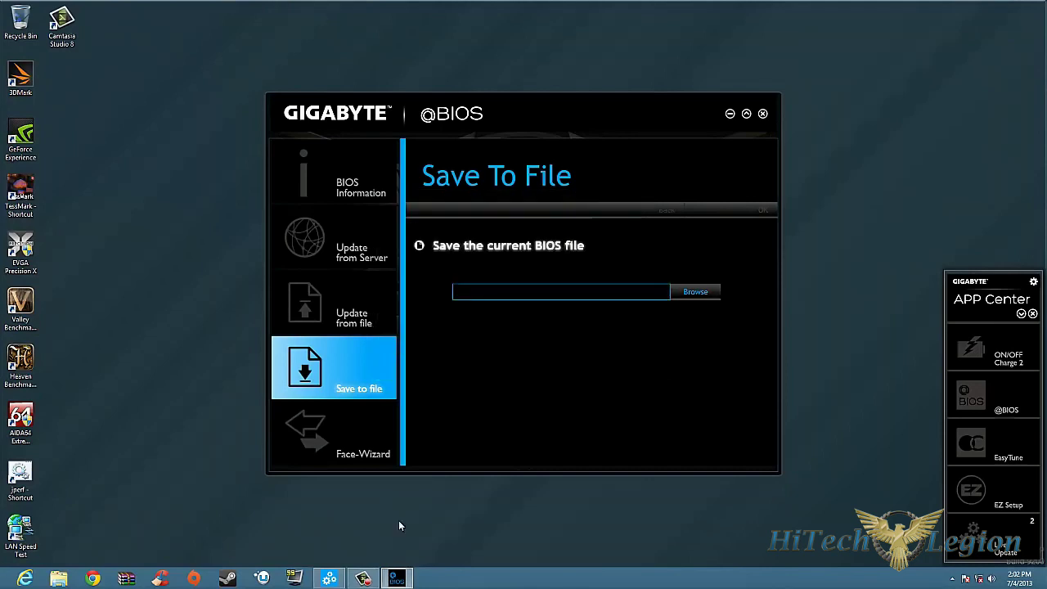
click(304, 438)
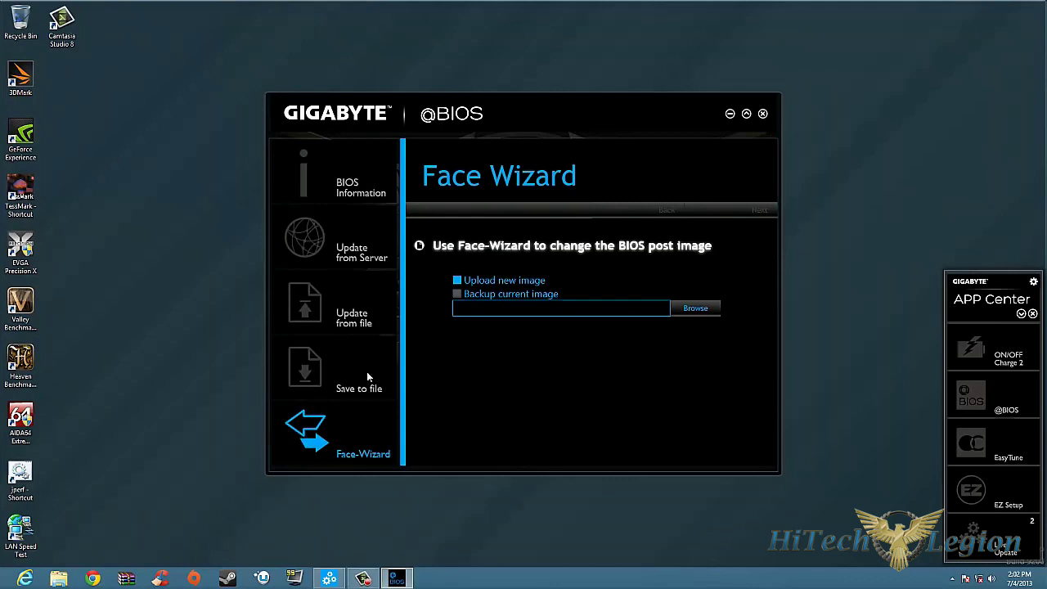
click(694, 311)
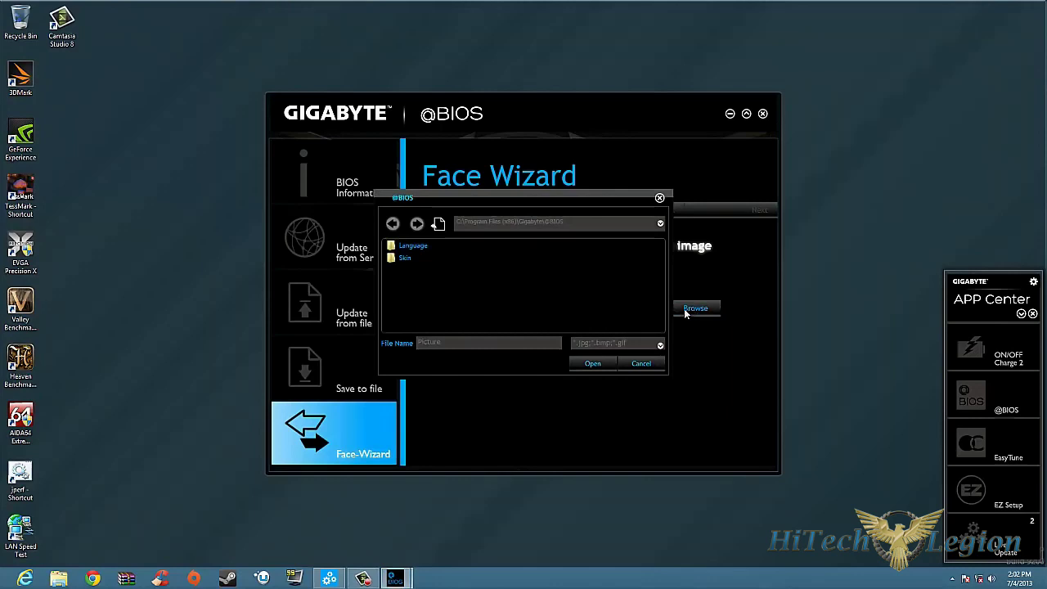
click(396, 247)
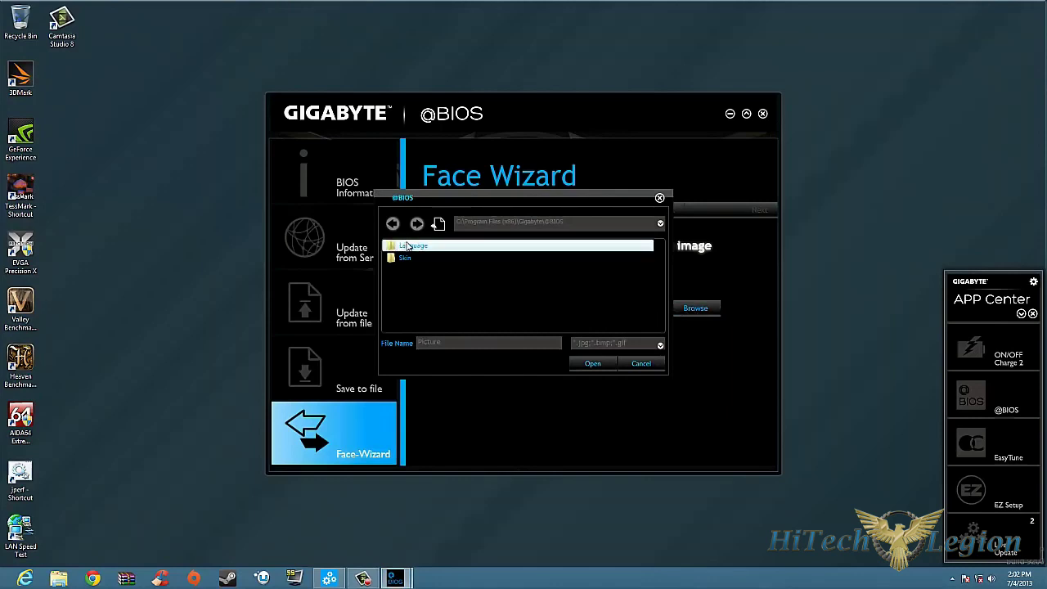
click(660, 363)
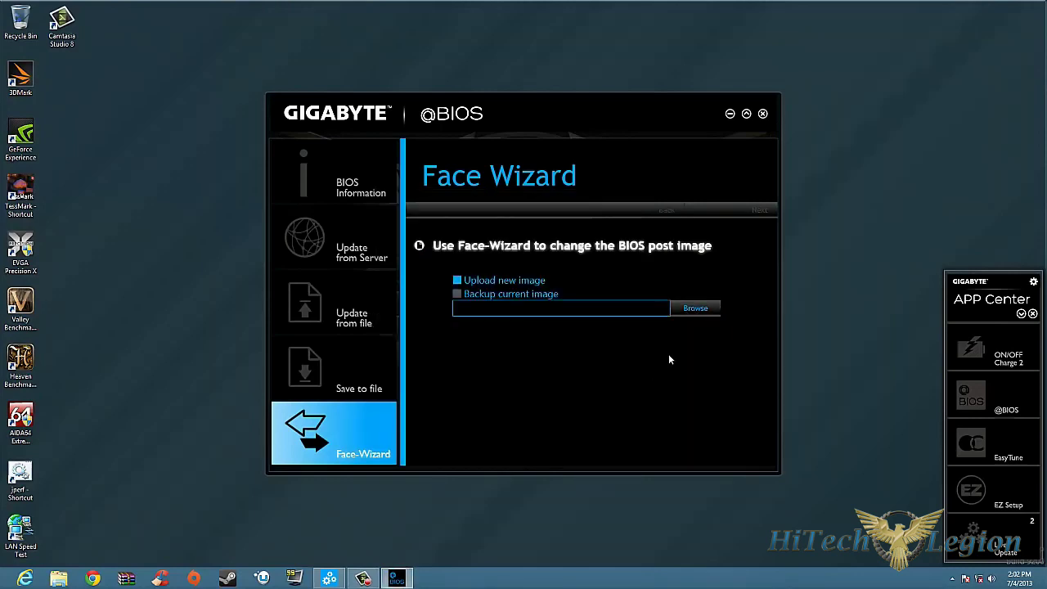
click(763, 114)
Step: Launch EasyTune, decline restoring the overclocking profiles to default, and view its preferences without changing them
click(1003, 446)
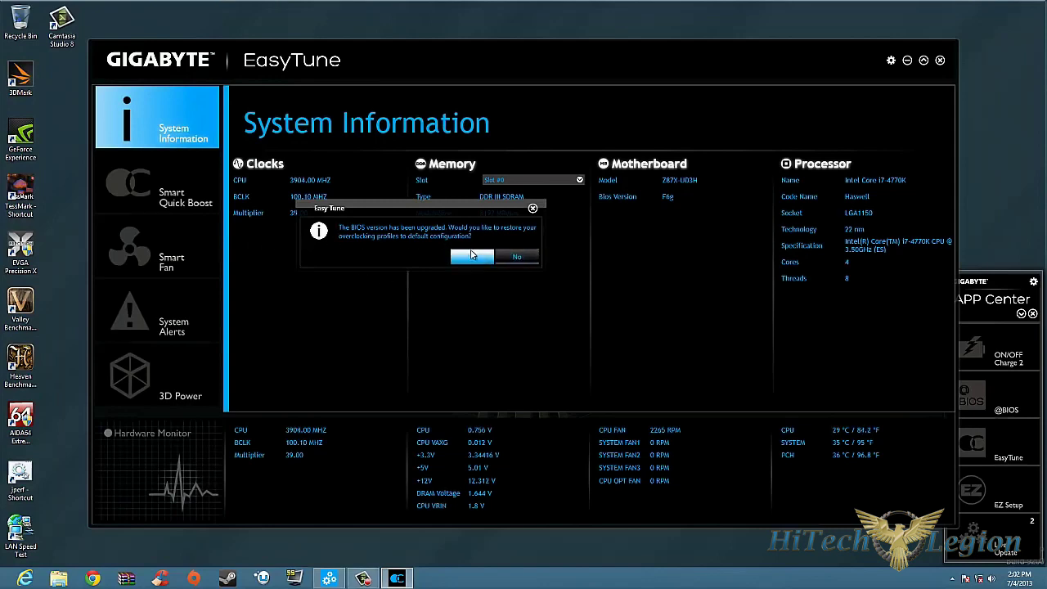
click(516, 256)
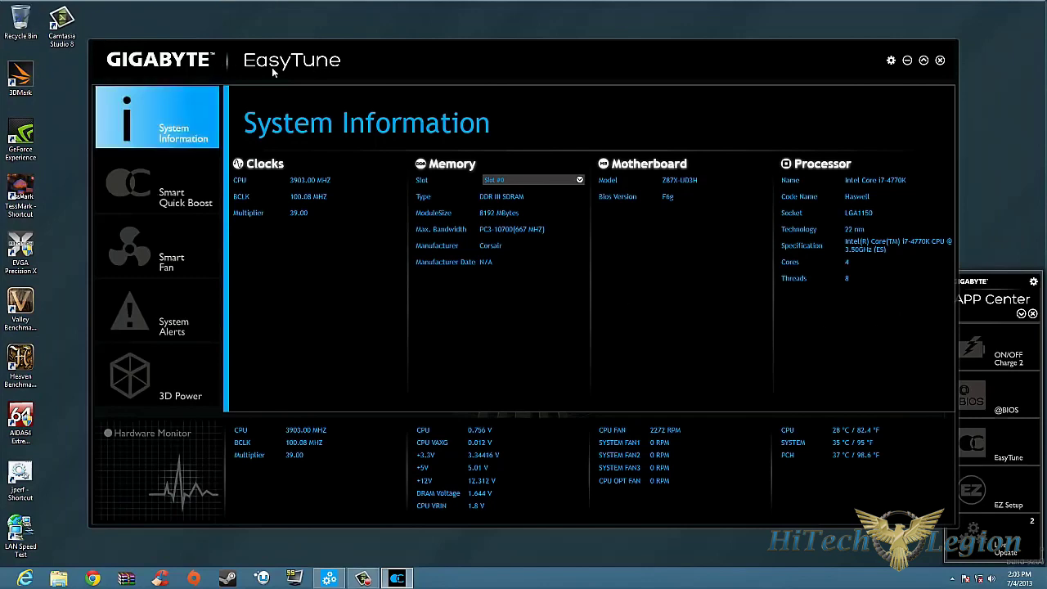
click(891, 61)
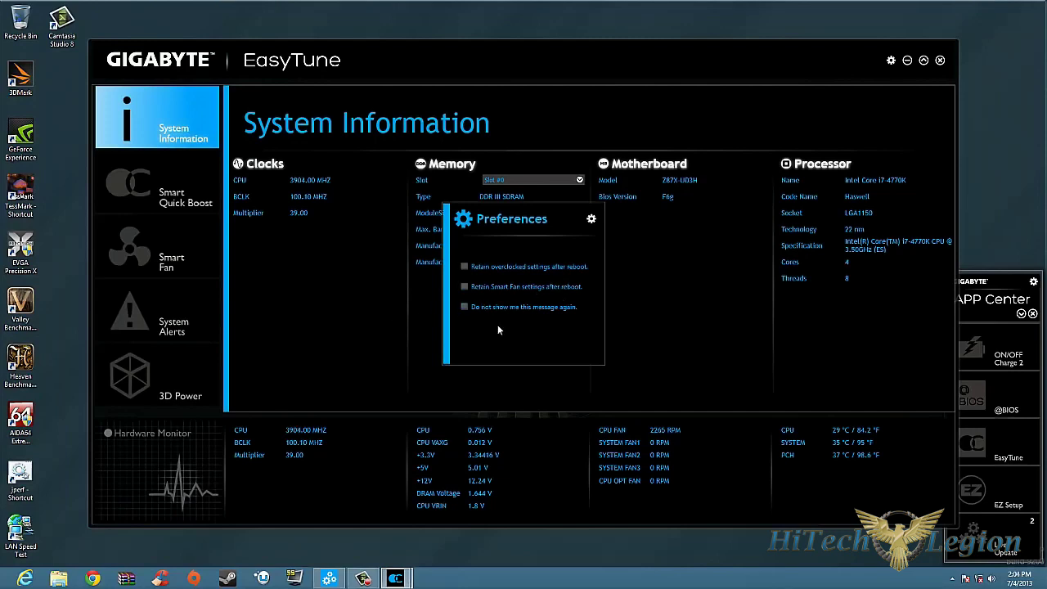
click(593, 219)
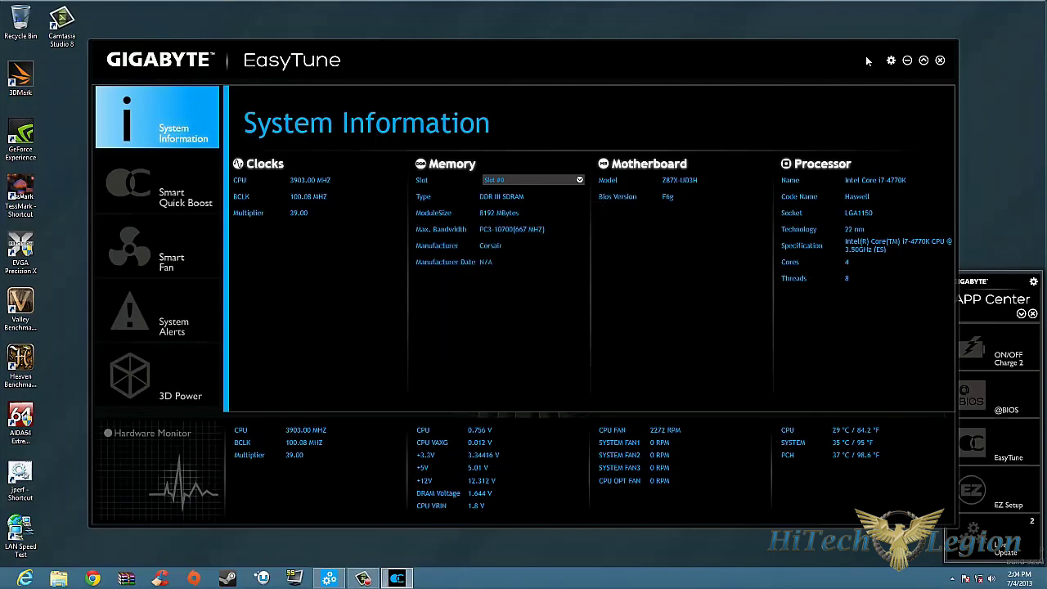
Step: Maximize EasyTune and start Auto Tuning from the Smart Quick Boost presets
click(925, 62)
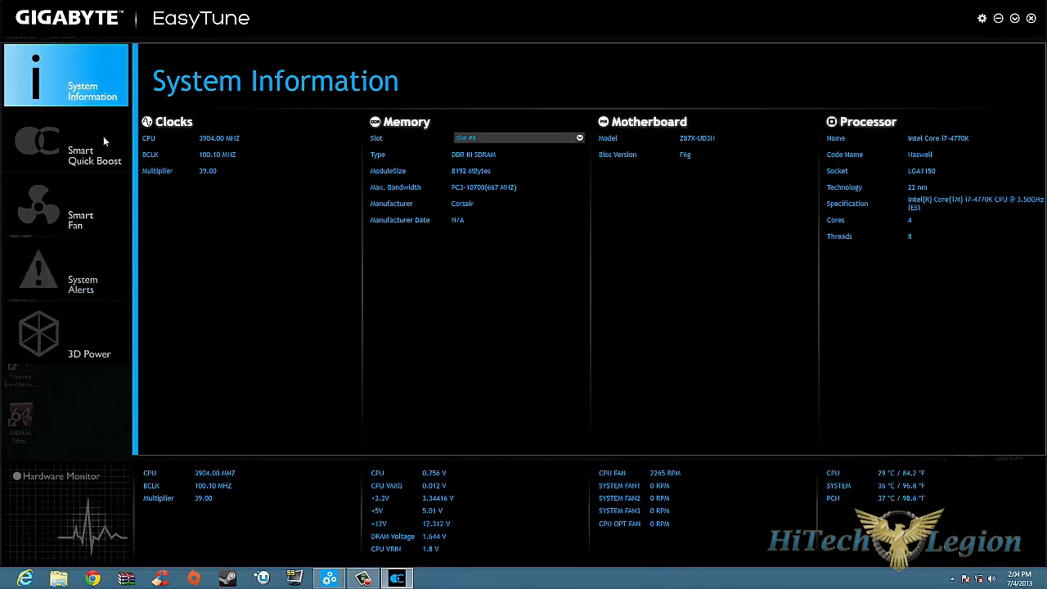
click(55, 141)
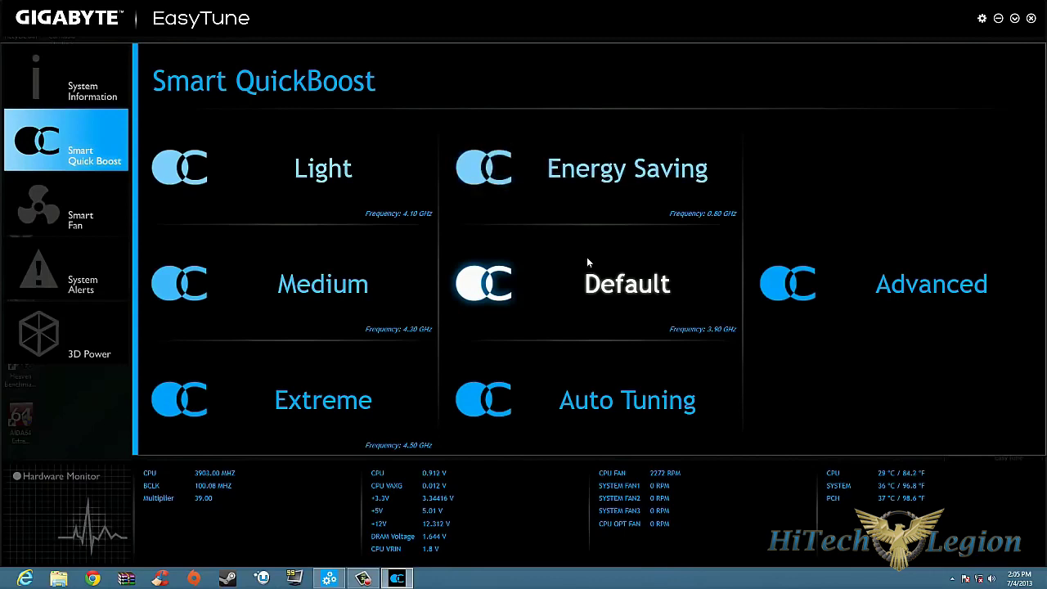
click(548, 407)
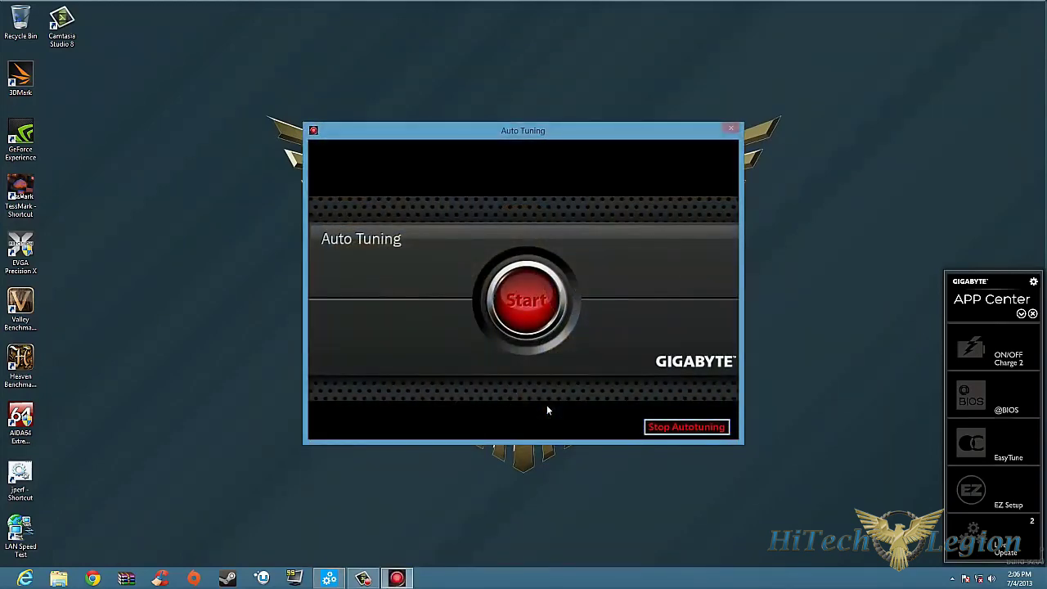
click(526, 304)
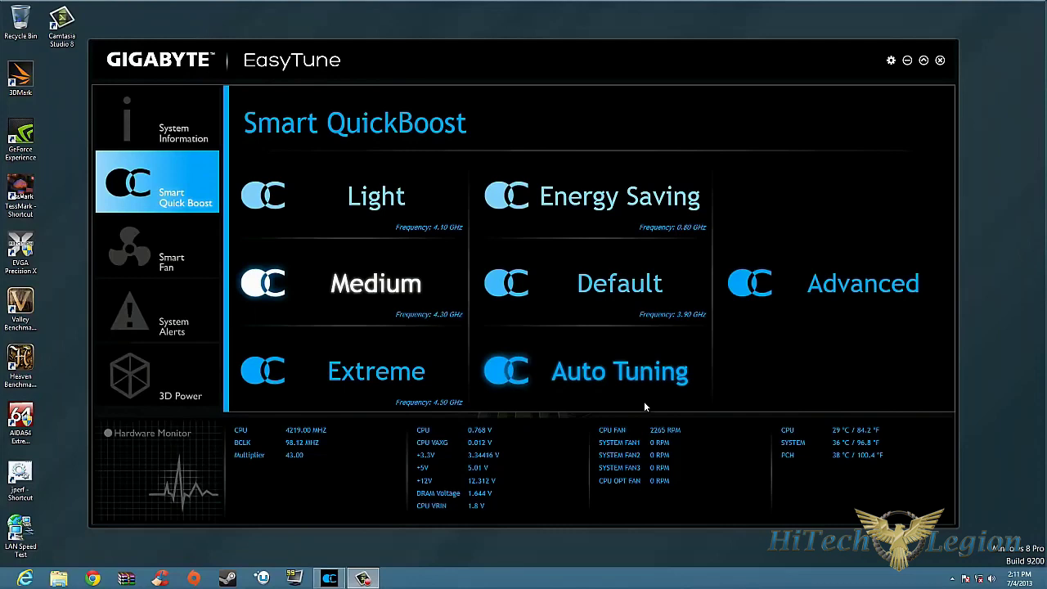
Step: Open the Advanced Smart QuickBoost settings, try raising the processor graphics clock, and restore the default values
click(857, 280)
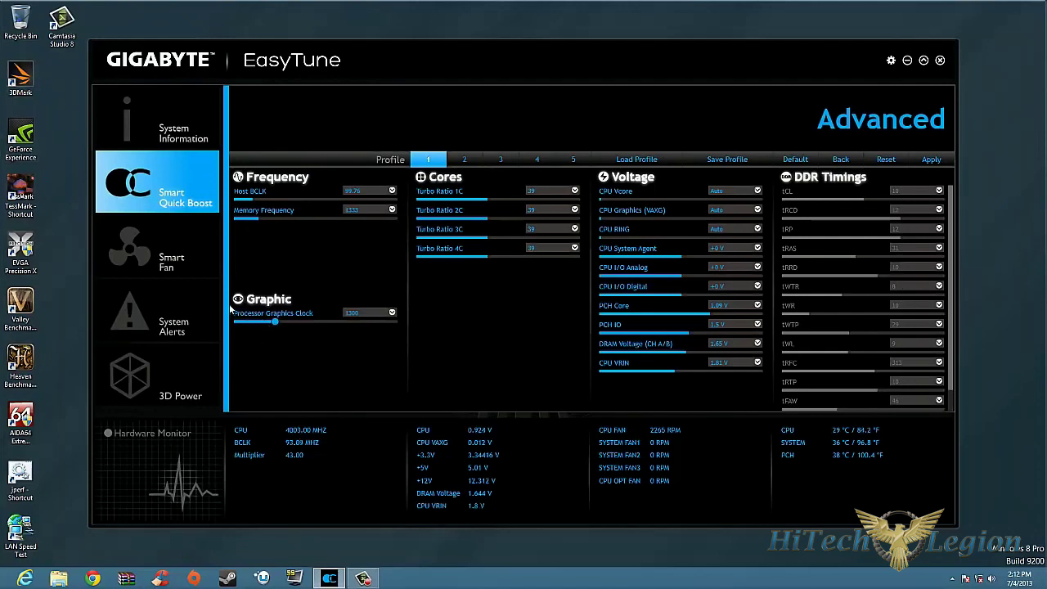
drag(278, 322, 316, 326)
click(798, 159)
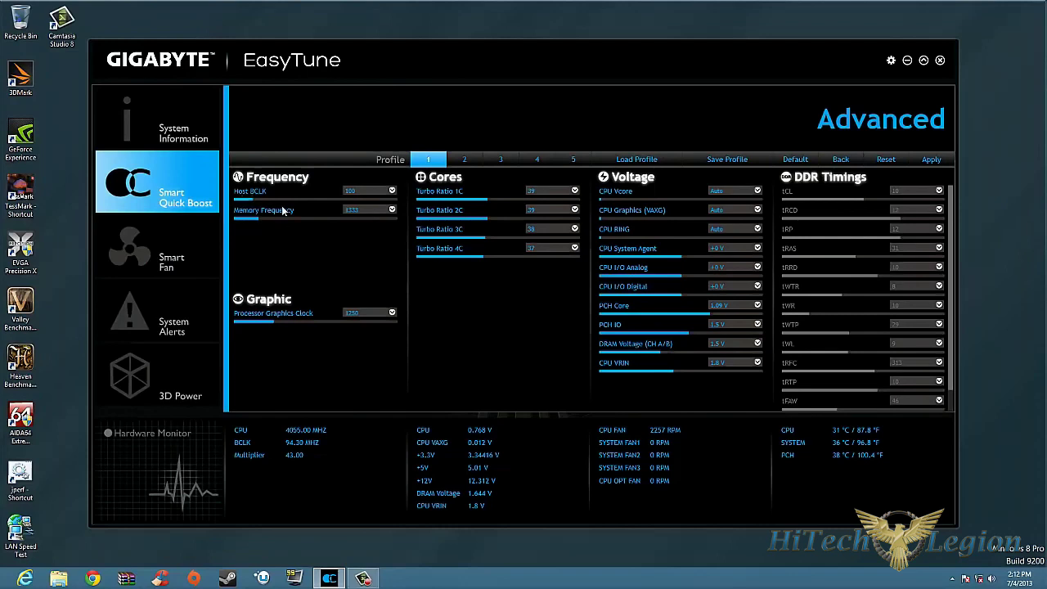
Step: Browse the available Memory Frequency and CPU Vcore values up to the highest voltages, leaving both settings unchanged
click(392, 210)
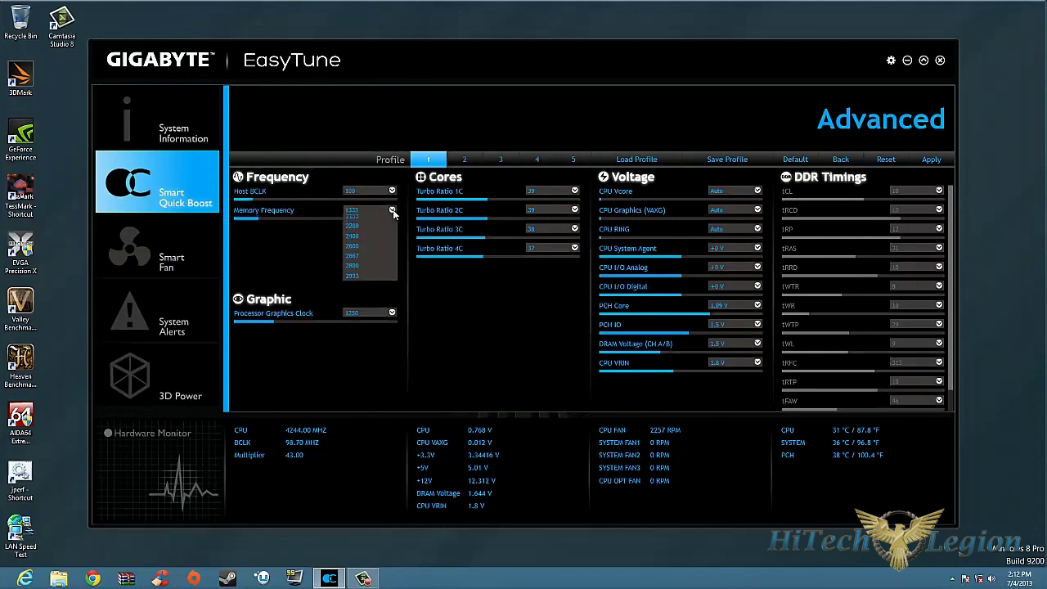
click(392, 210)
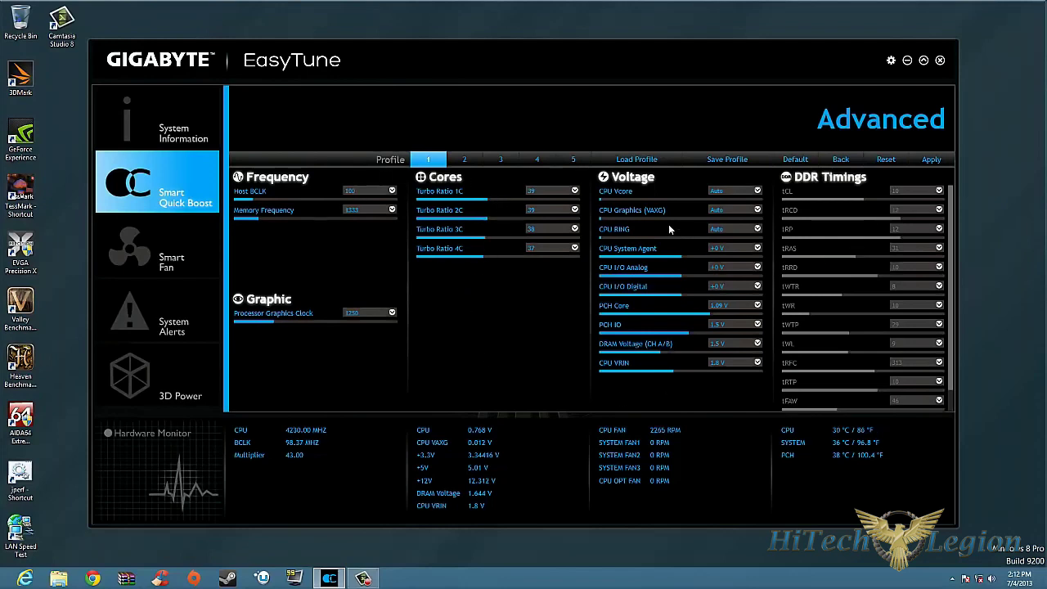
click(758, 191)
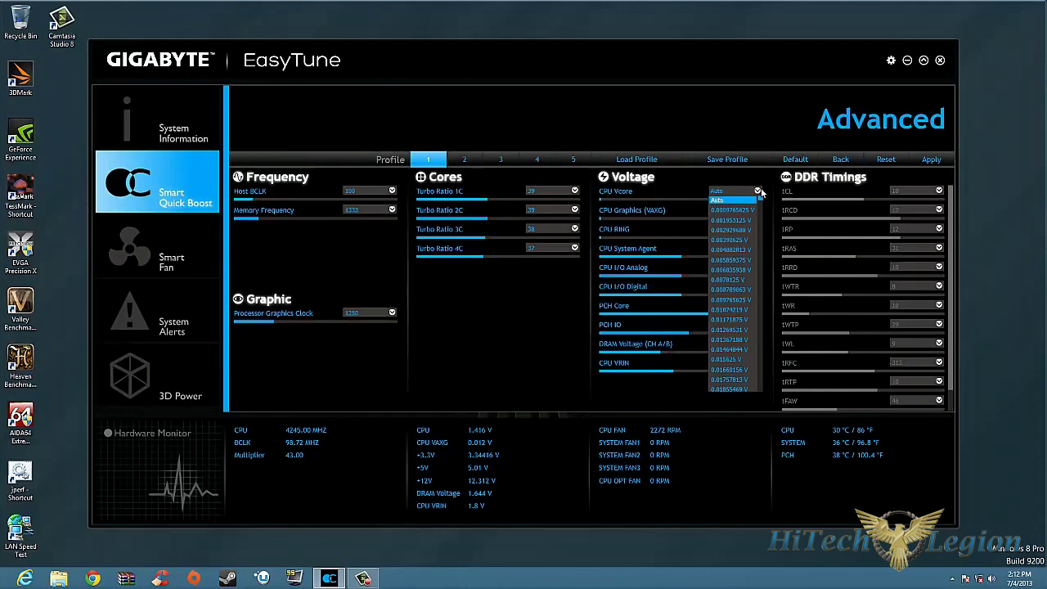
scroll(742, 216, down, 9)
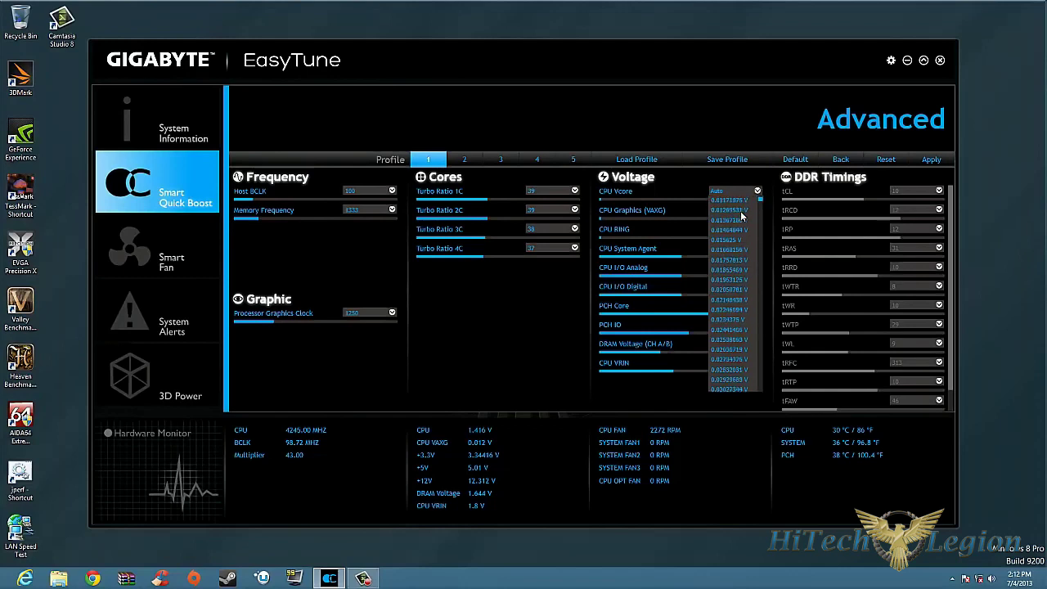
scroll(742, 216, down, 20)
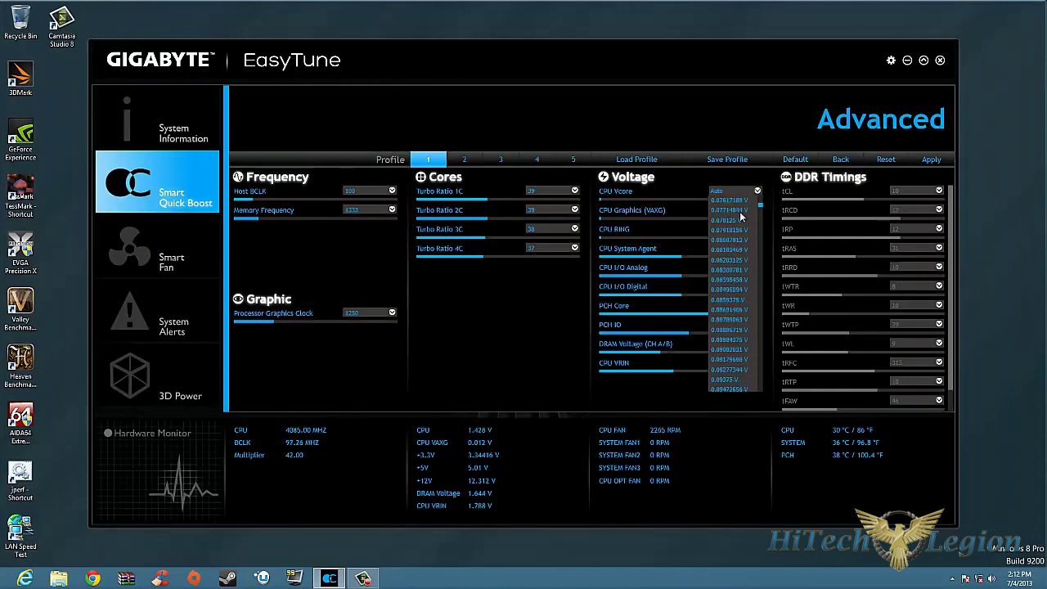
scroll(742, 216, down, 20)
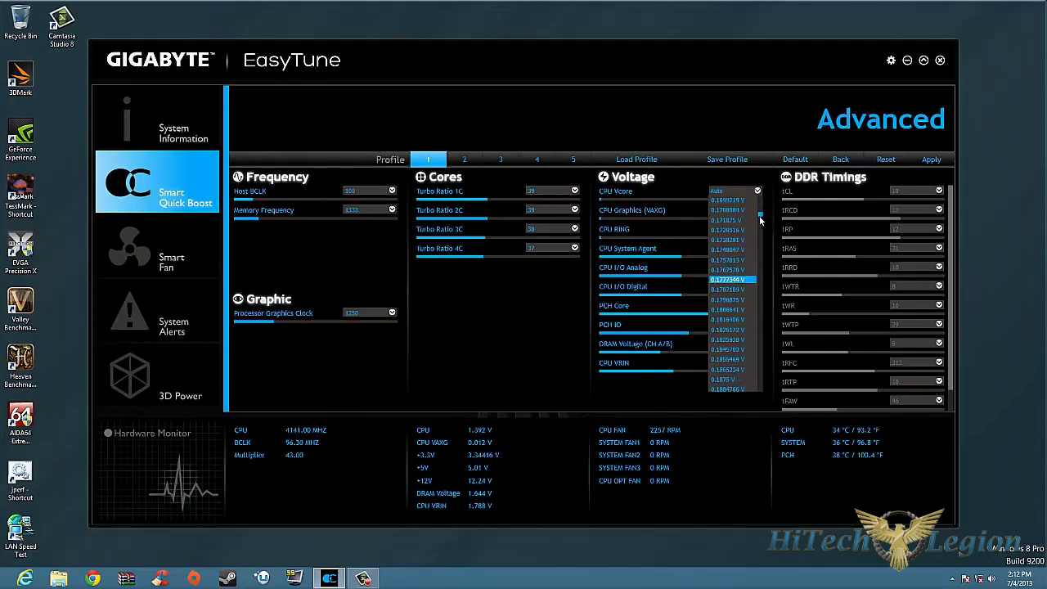
drag(761, 216, 755, 327)
click(754, 398)
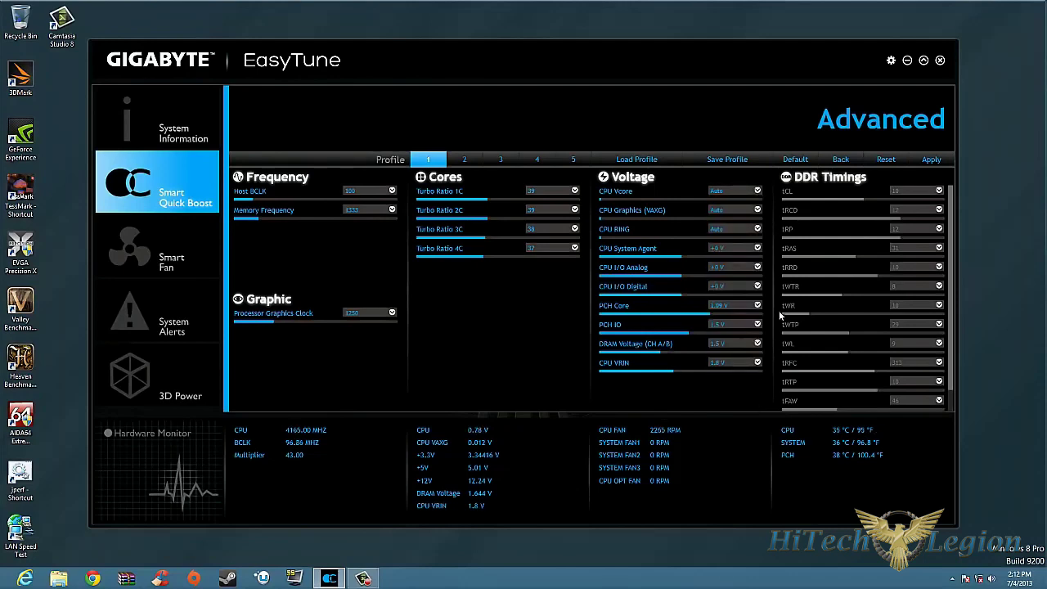
click(757, 192)
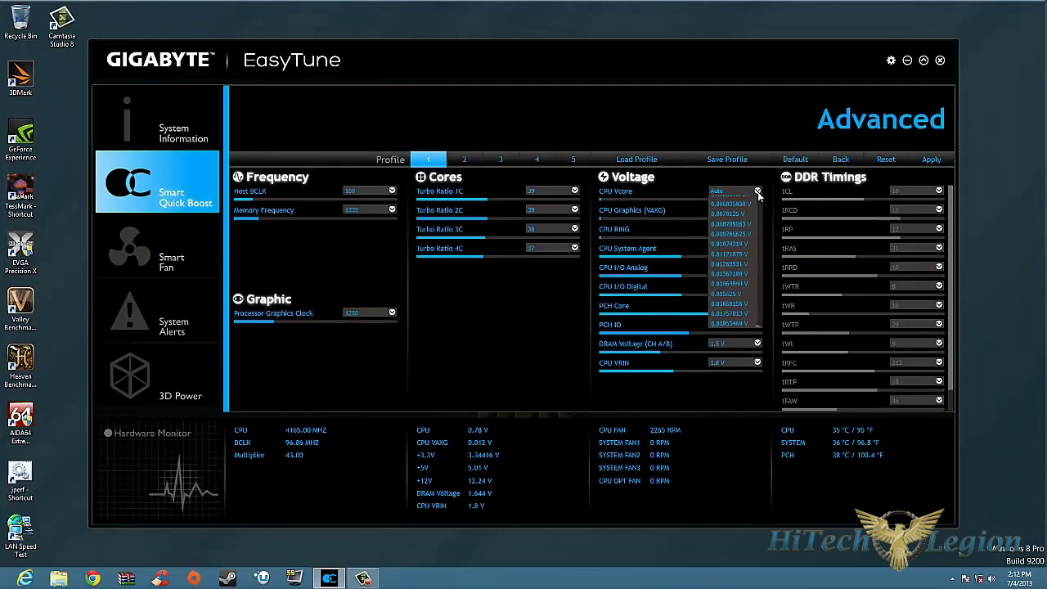
drag(760, 203, 761, 391)
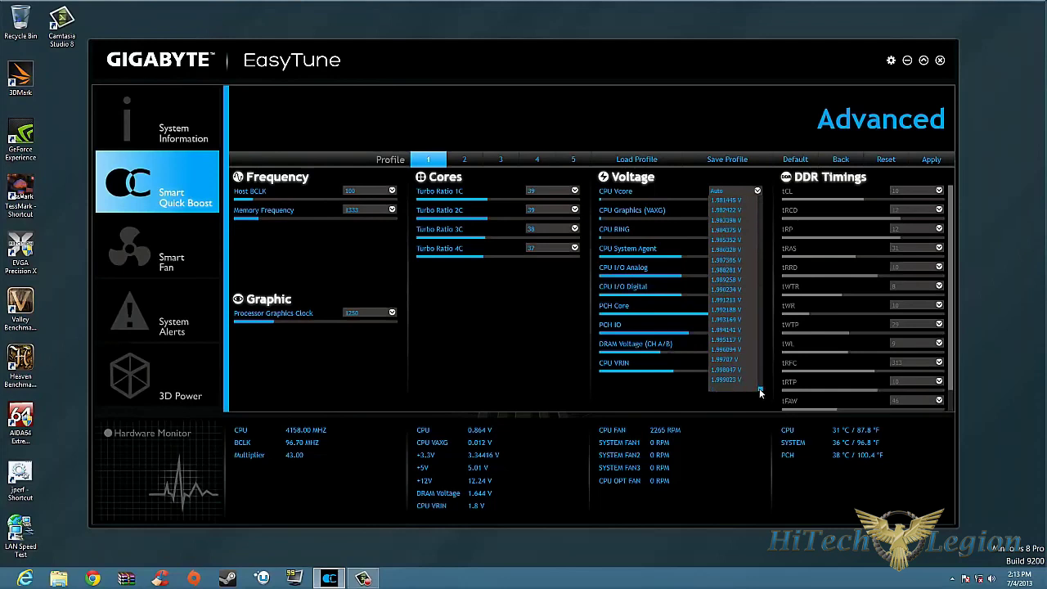
scroll(754, 360, up, 6)
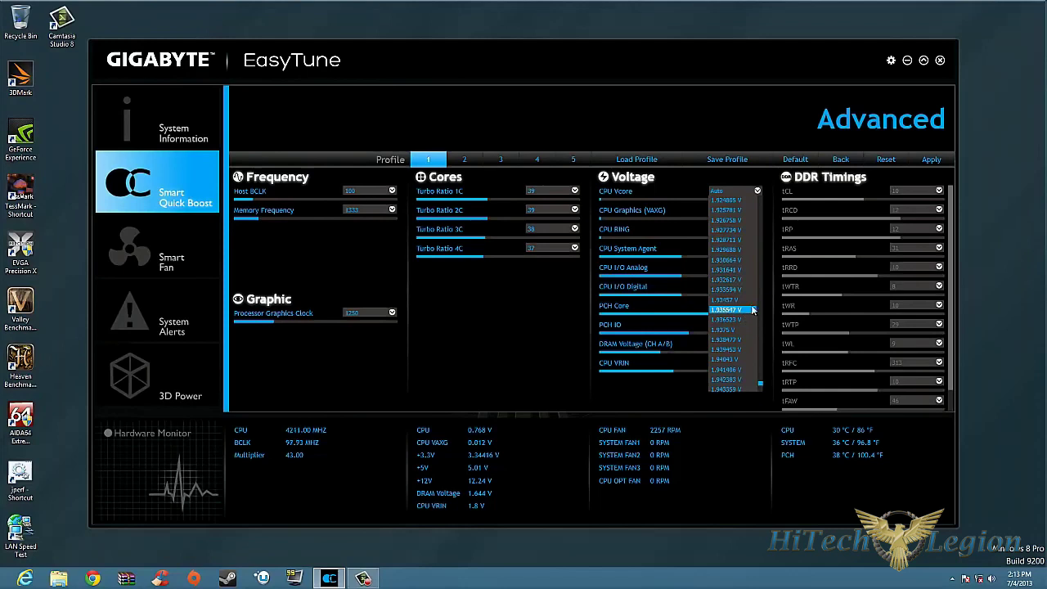
click(756, 193)
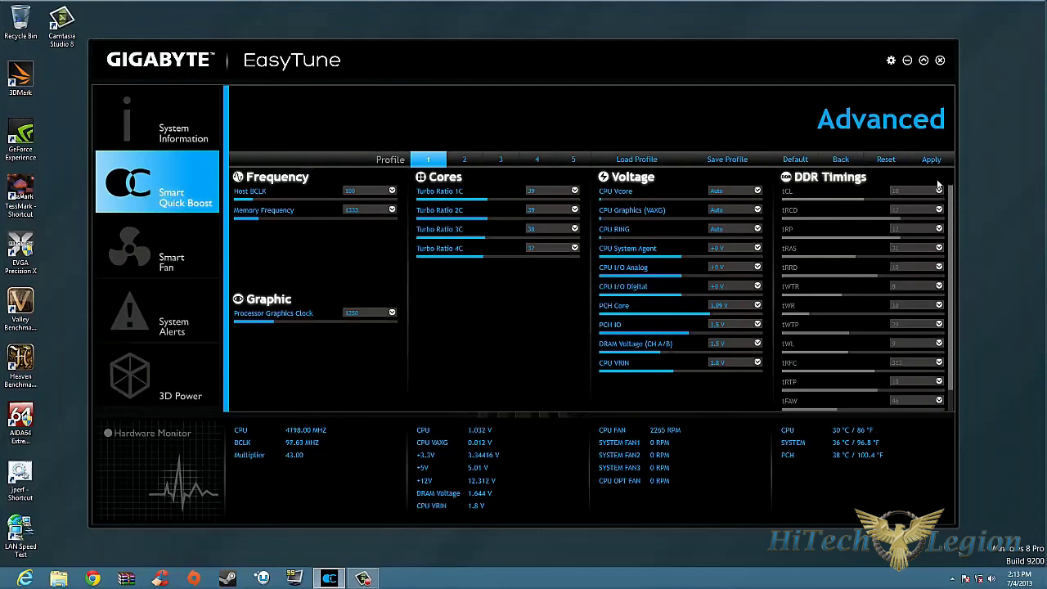
Step: View the dialogs for saving and loading an overclocking profile, closing each without saving or loading a file
click(727, 159)
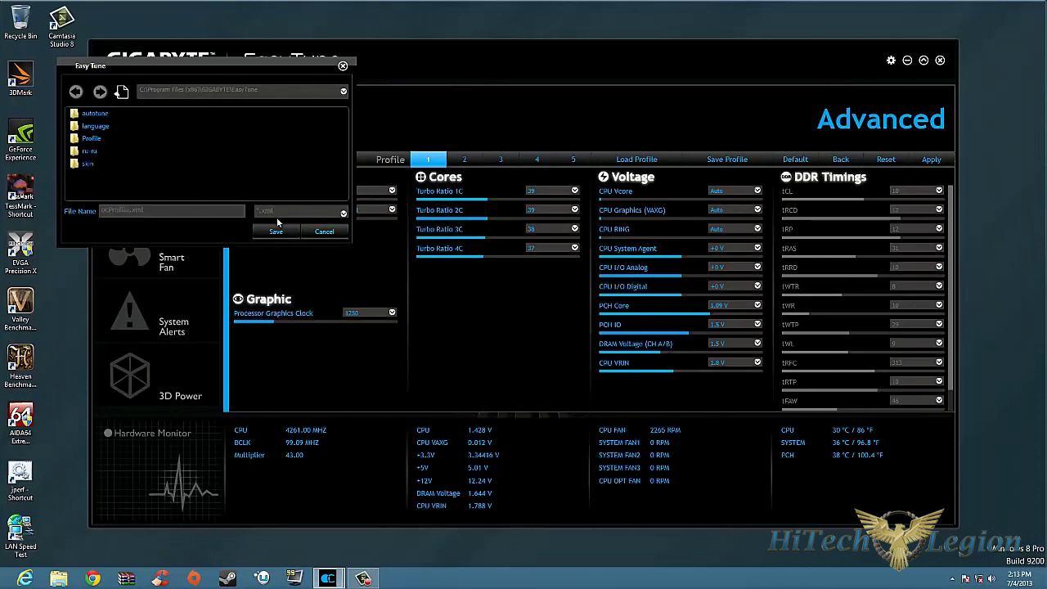
click(100, 211)
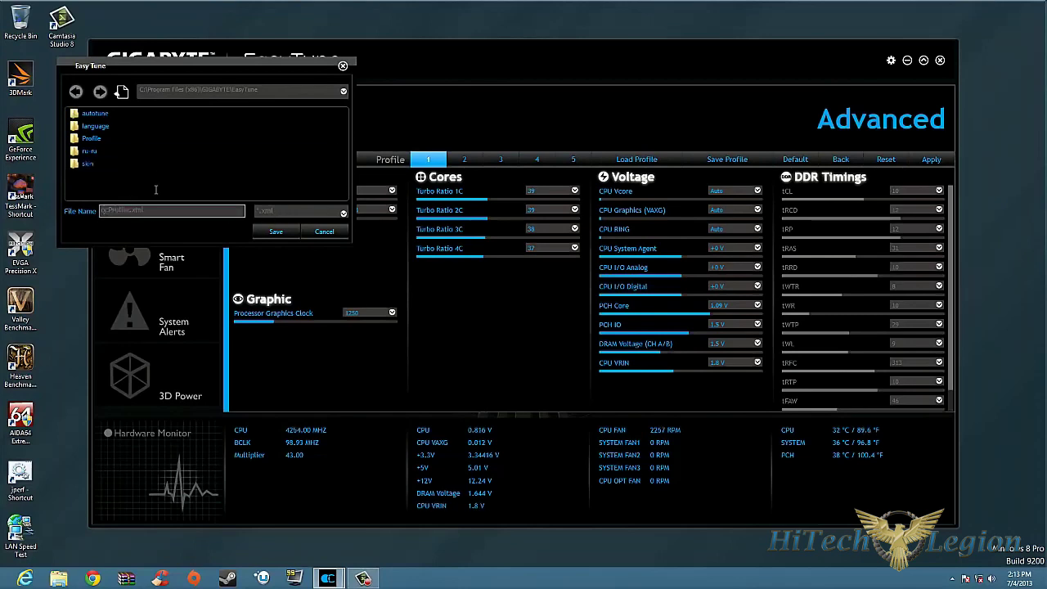
click(311, 233)
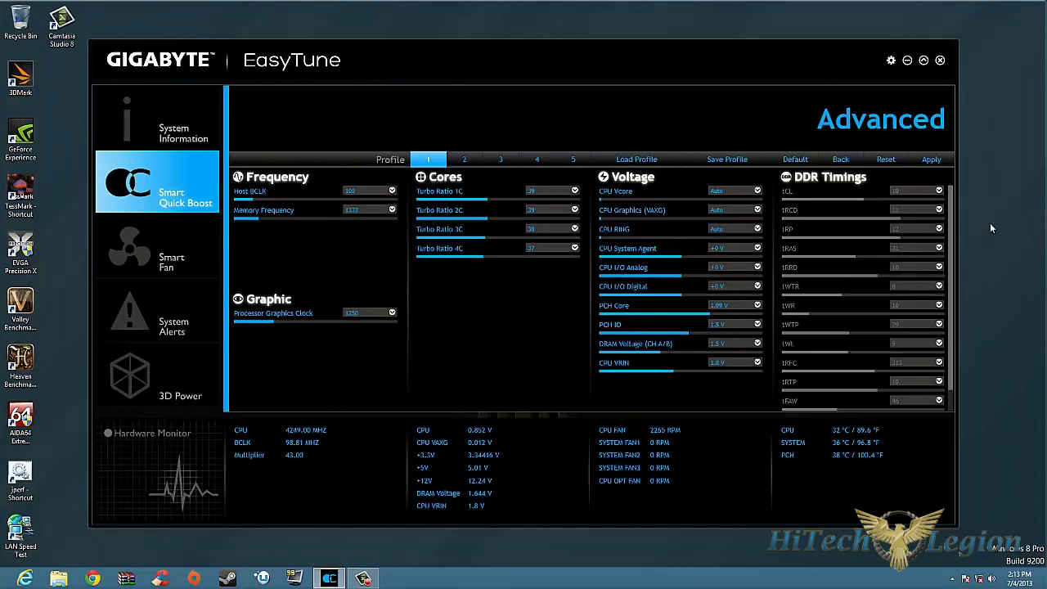
click(630, 161)
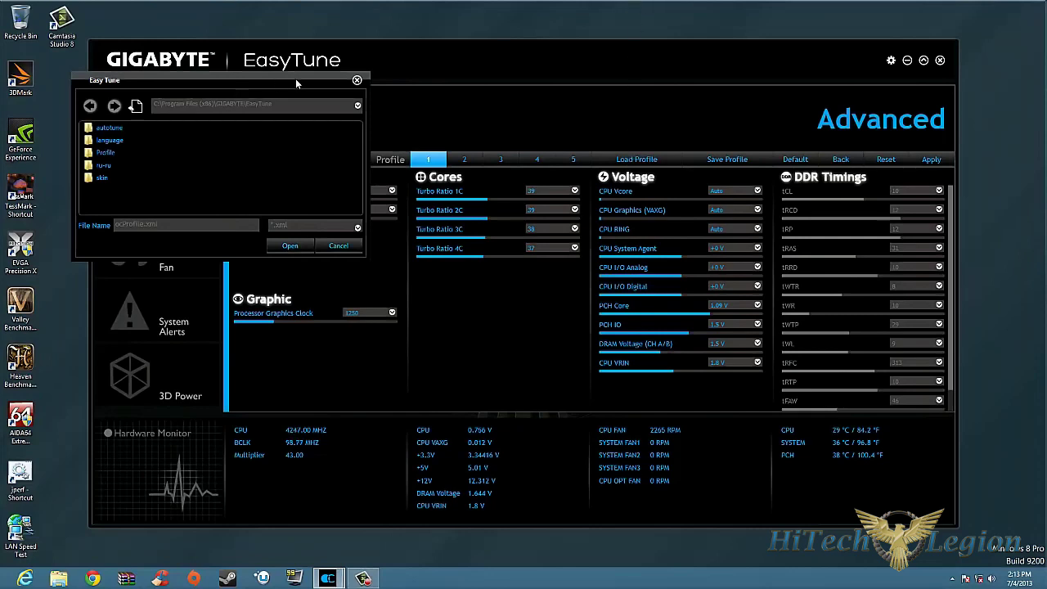
click(356, 81)
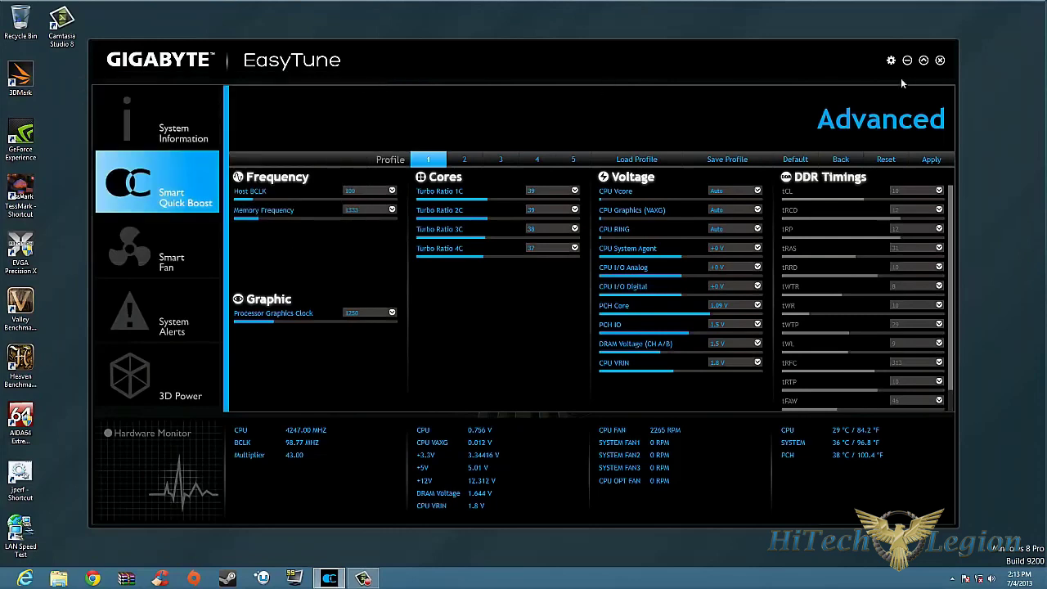
click(928, 162)
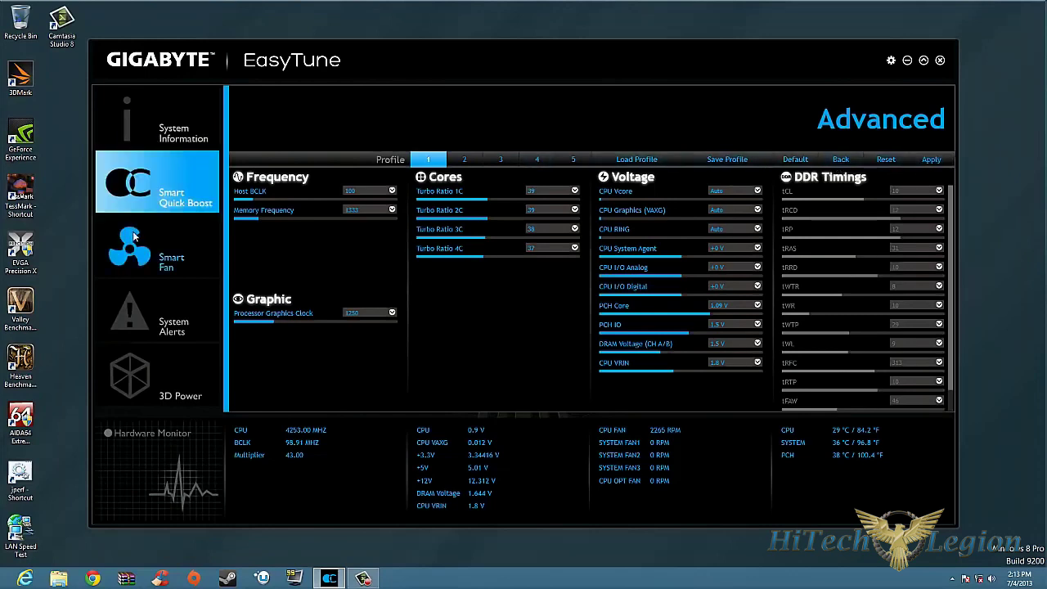
Step: Calibrate the fans in Smart Fan and open its Advanced fan curve settings
click(136, 237)
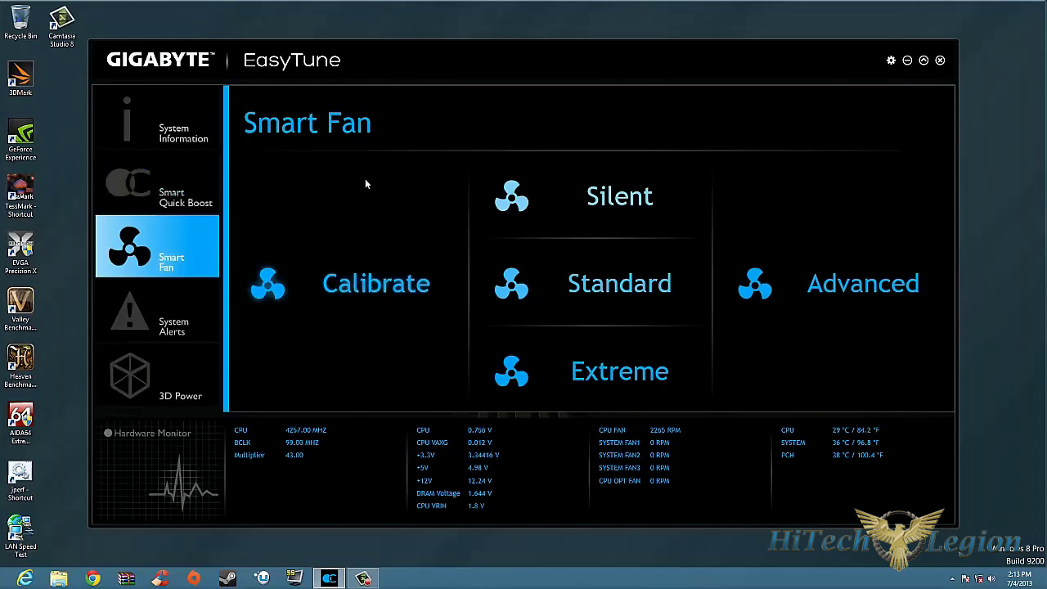
click(339, 290)
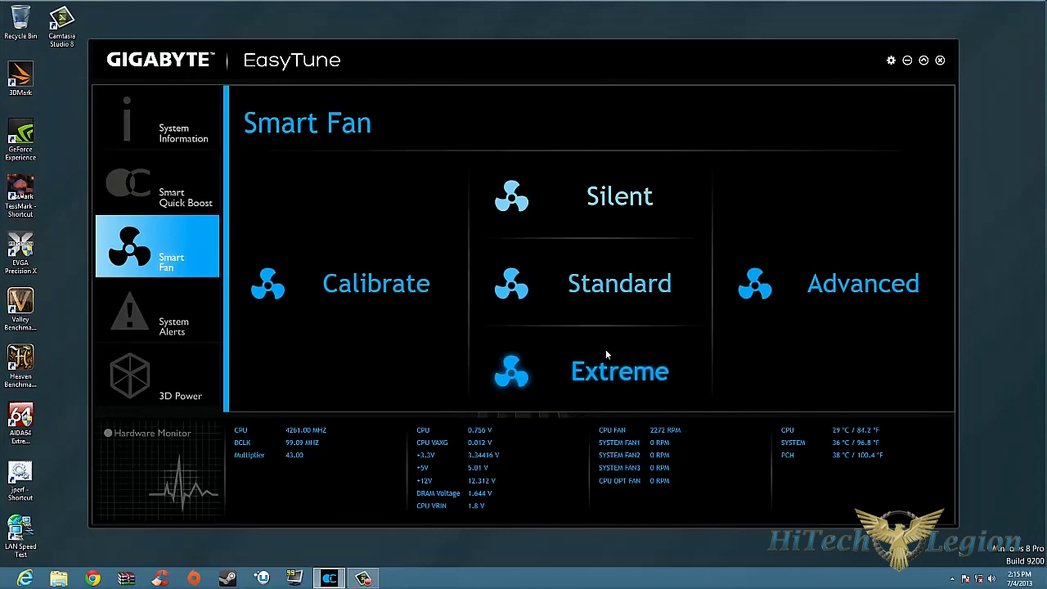
click(792, 273)
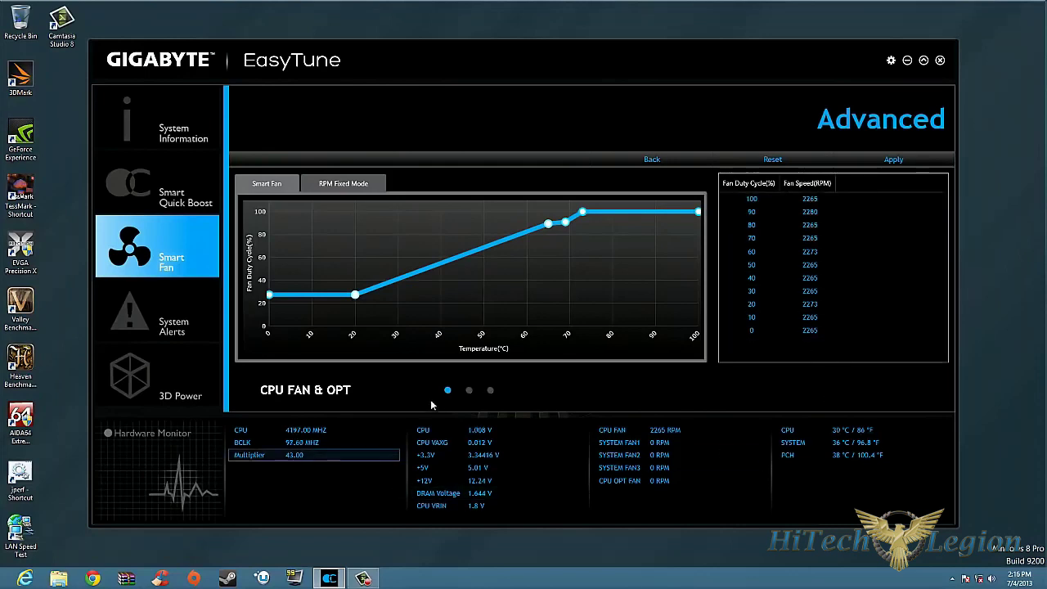
Step: View the curves for SYSTEM FAN 1, SYSTEM FAN 2 & 3 and CPU FAN & OPT with its duty cycle table, and return to the presets
click(469, 391)
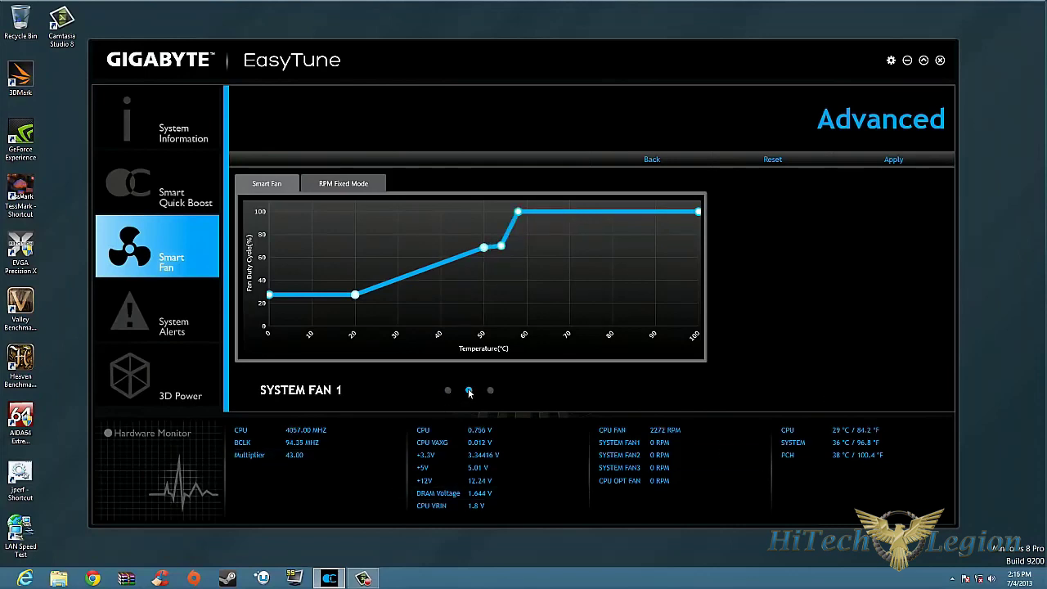
click(490, 391)
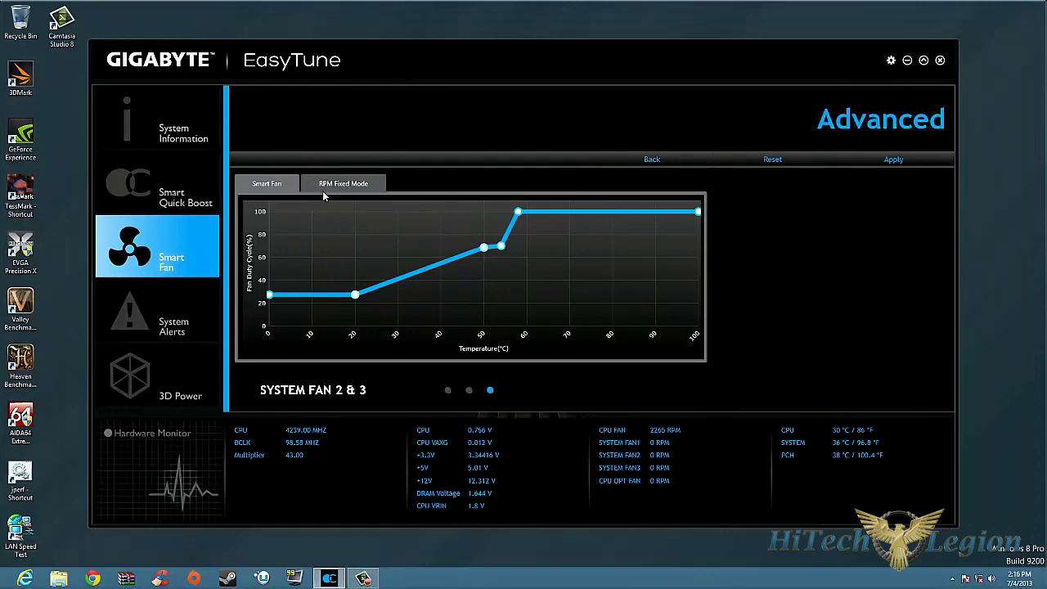
click(448, 391)
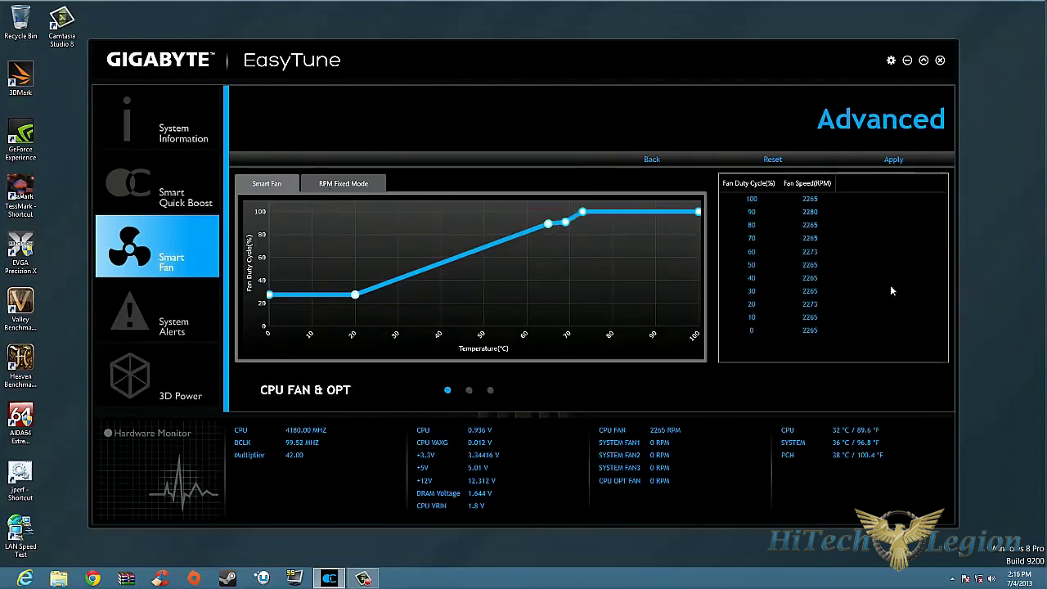
click(772, 254)
click(805, 215)
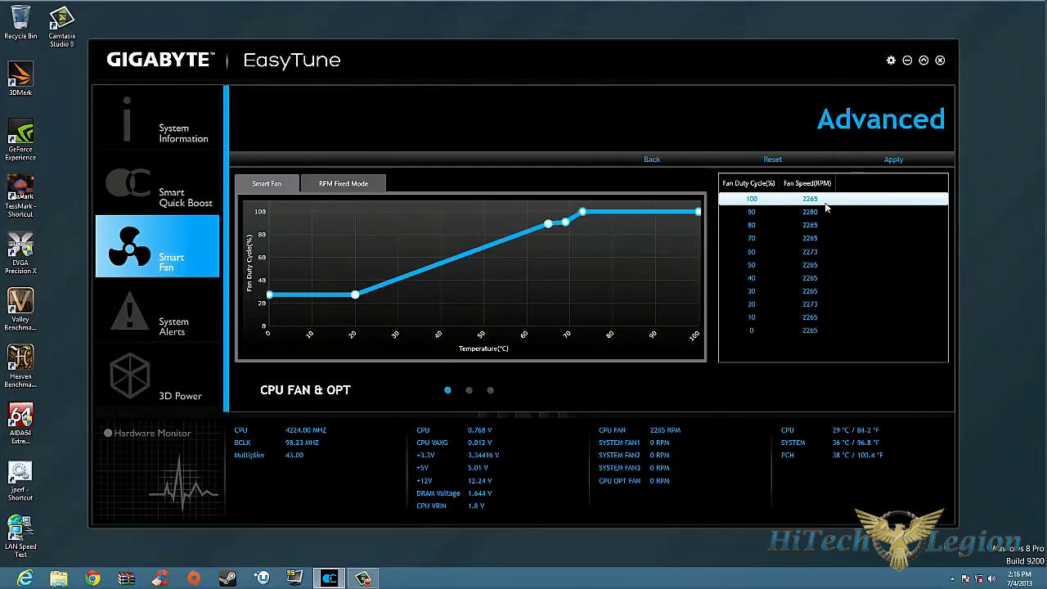
click(639, 161)
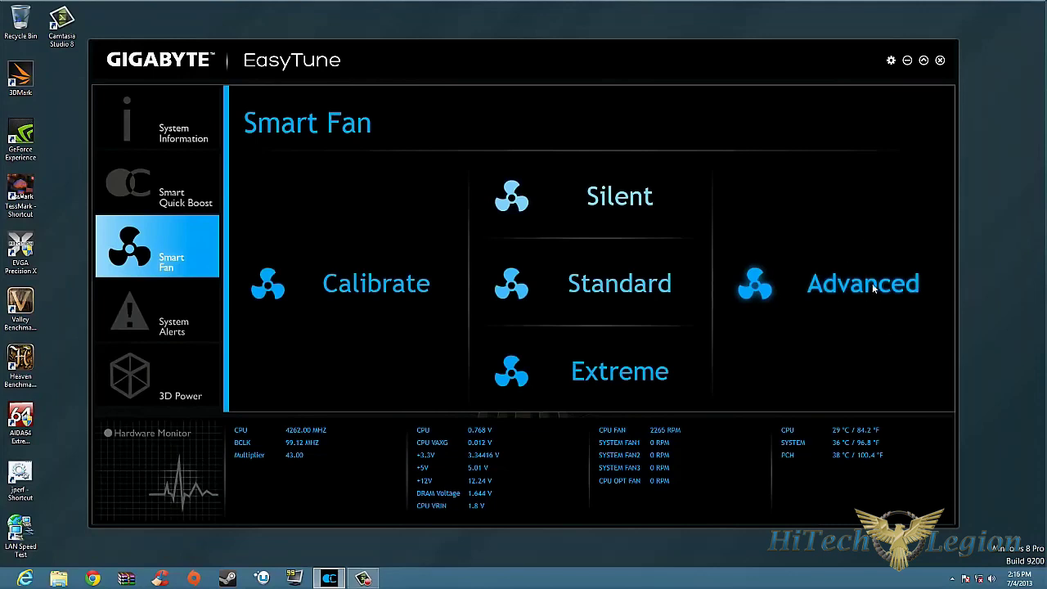
Step: Reopen the Advanced fan settings, try lowering the third point of the CPU FAN & OPT curve slightly, and reset the curve
click(874, 287)
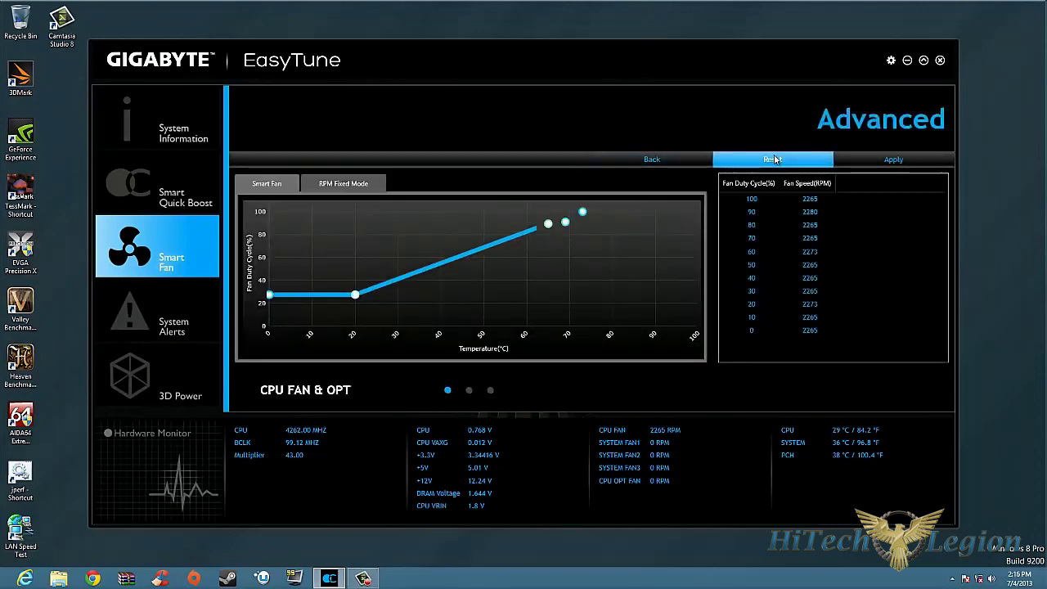
click(927, 160)
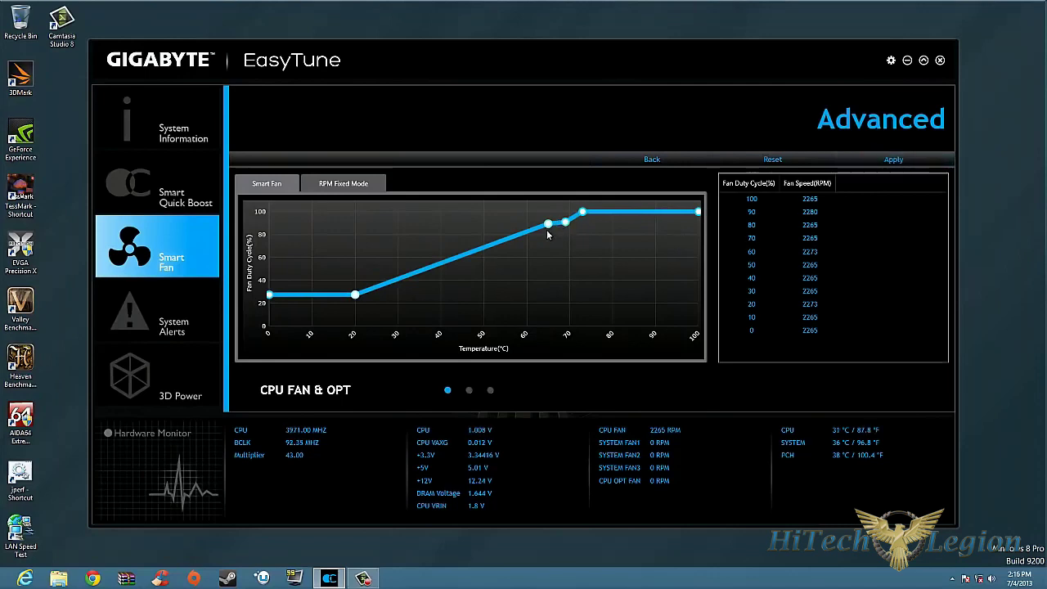
mouse_move(548, 225)
mouse_down()
mouse_move(544, 300)
mouse_move(544, 228)
mouse_up()
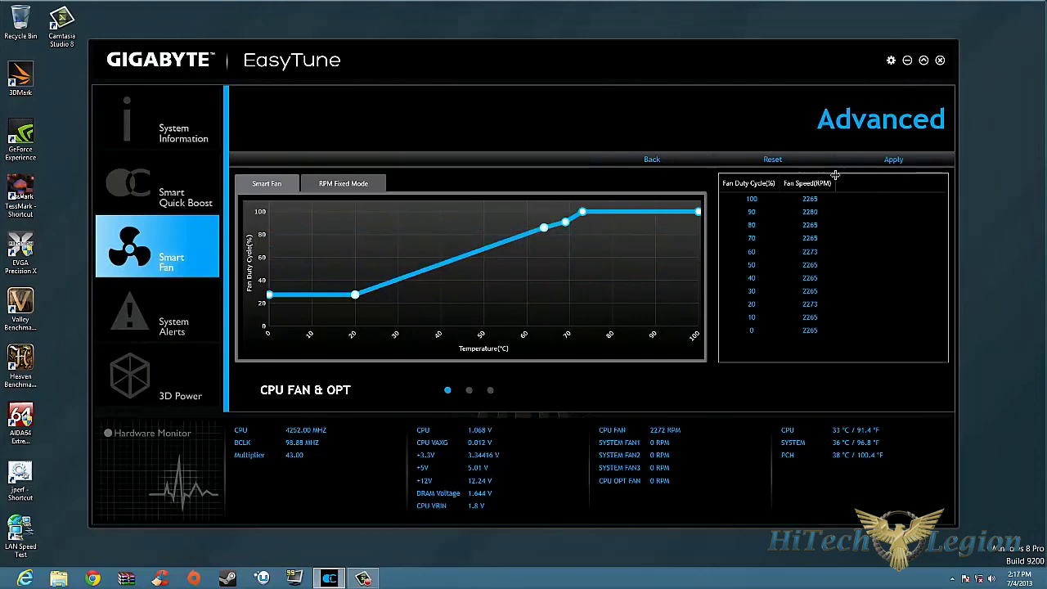
click(809, 157)
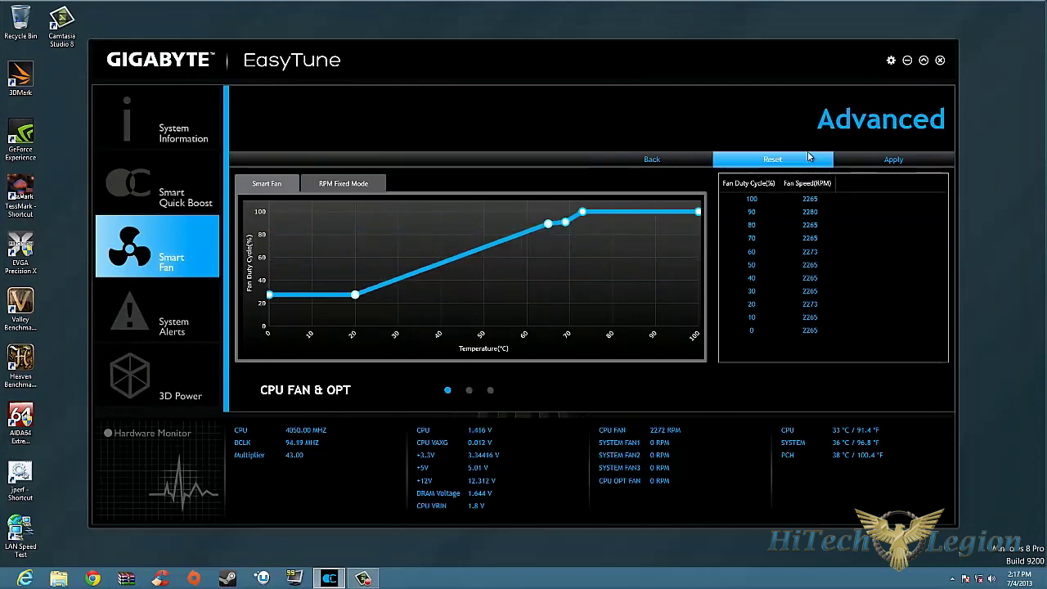
Step: View the System Alerts settings for scan time, fan speeds and temperatures
click(136, 329)
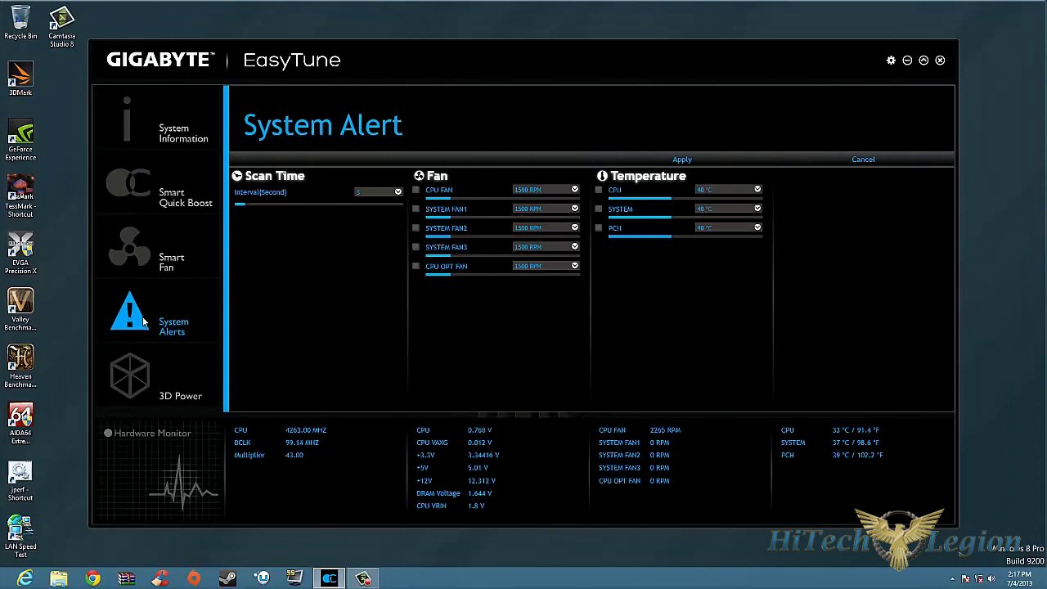
click(137, 325)
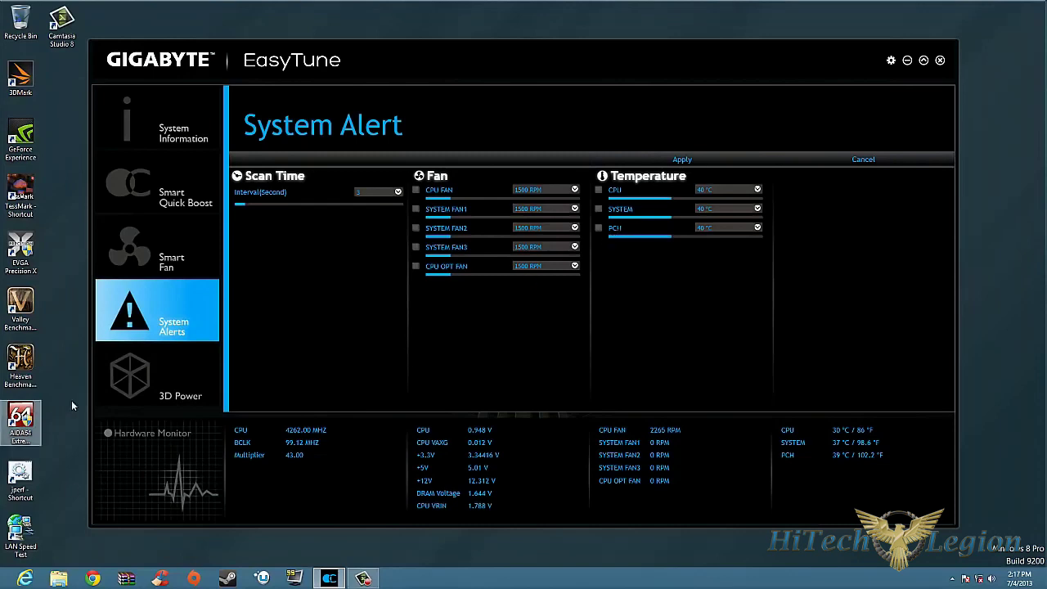
Step: View the 3D Power choices for CPU VRIN Current Protection and CPU VRIN Loadline without changing them
click(119, 392)
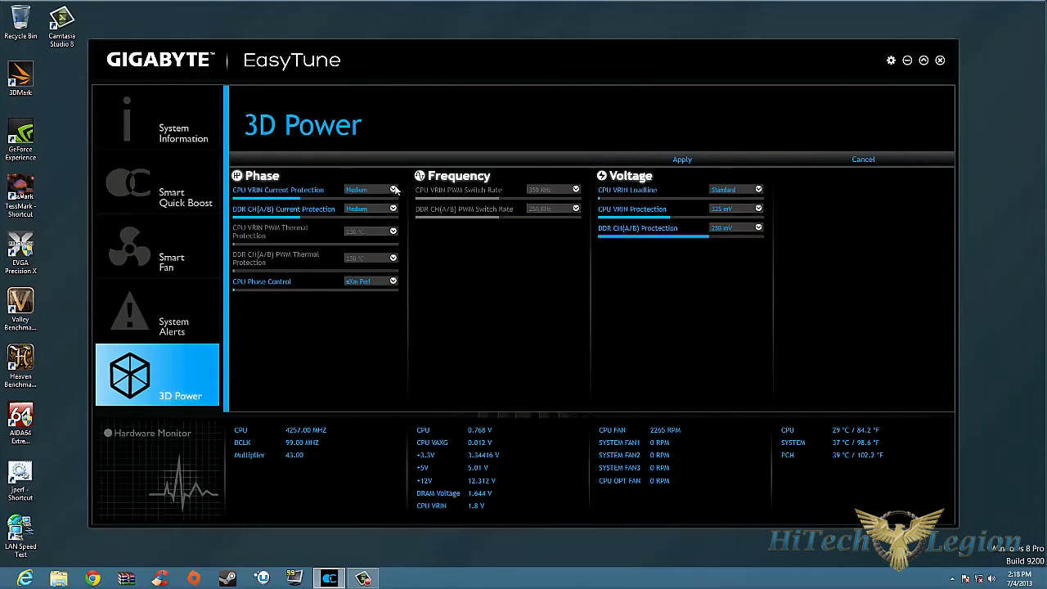
click(394, 190)
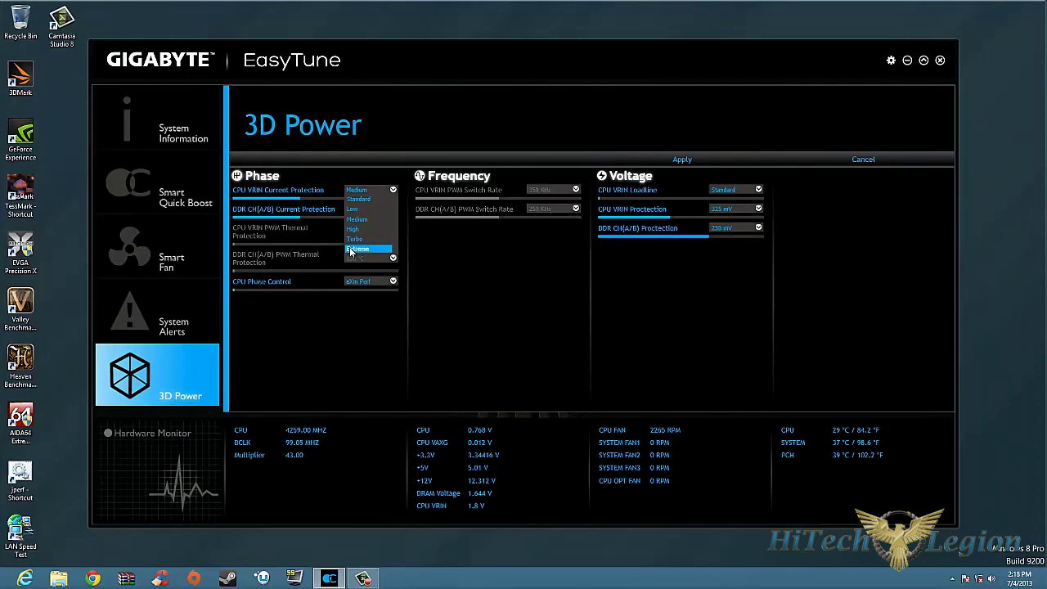
click(331, 344)
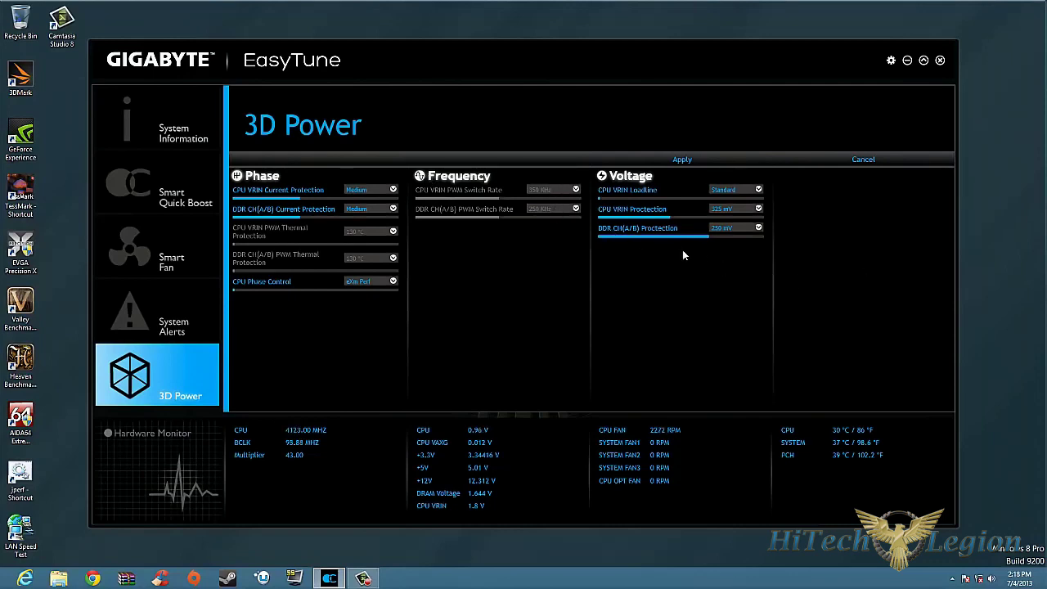
click(759, 190)
click(759, 190)
click(760, 190)
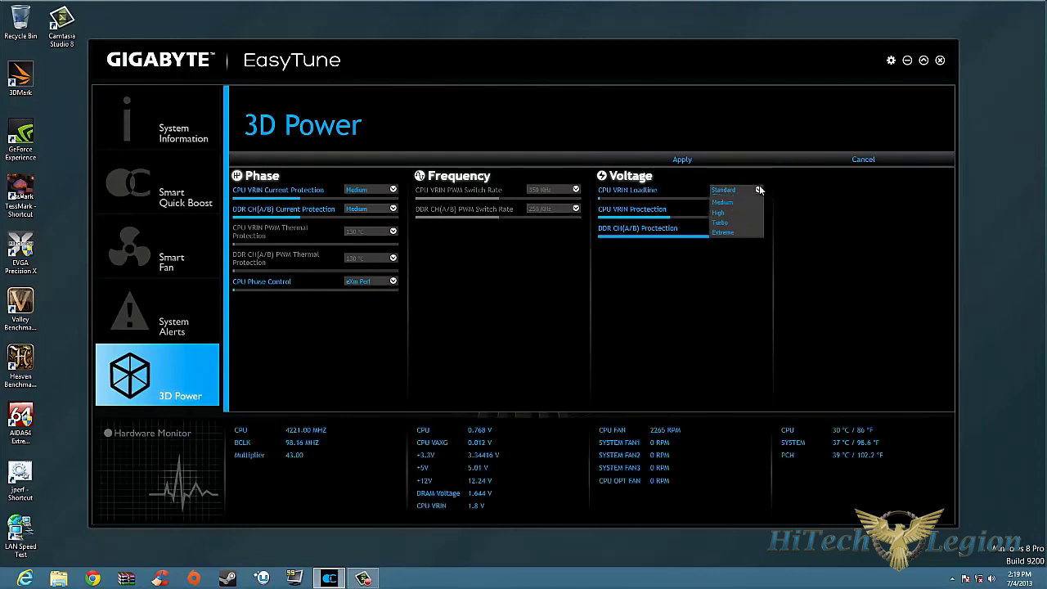
click(759, 190)
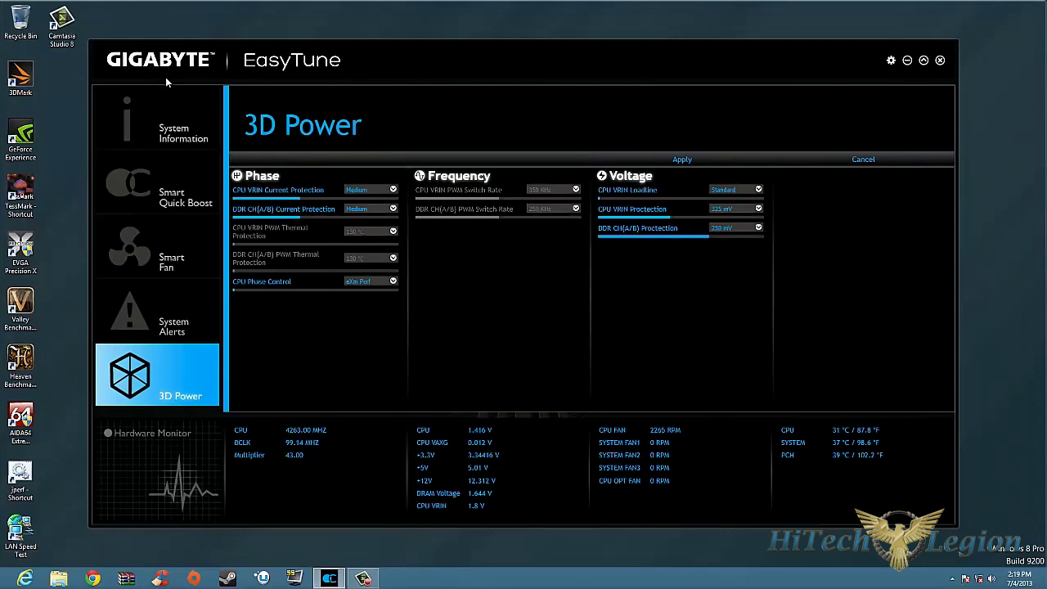
Step: View the System Information page and close EasyTune
click(117, 101)
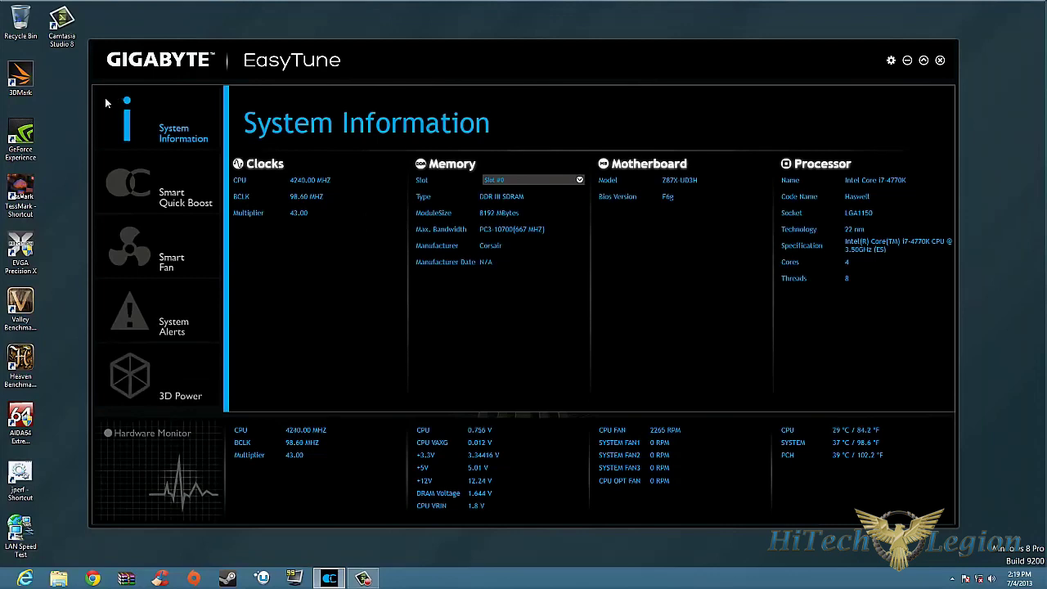
click(941, 60)
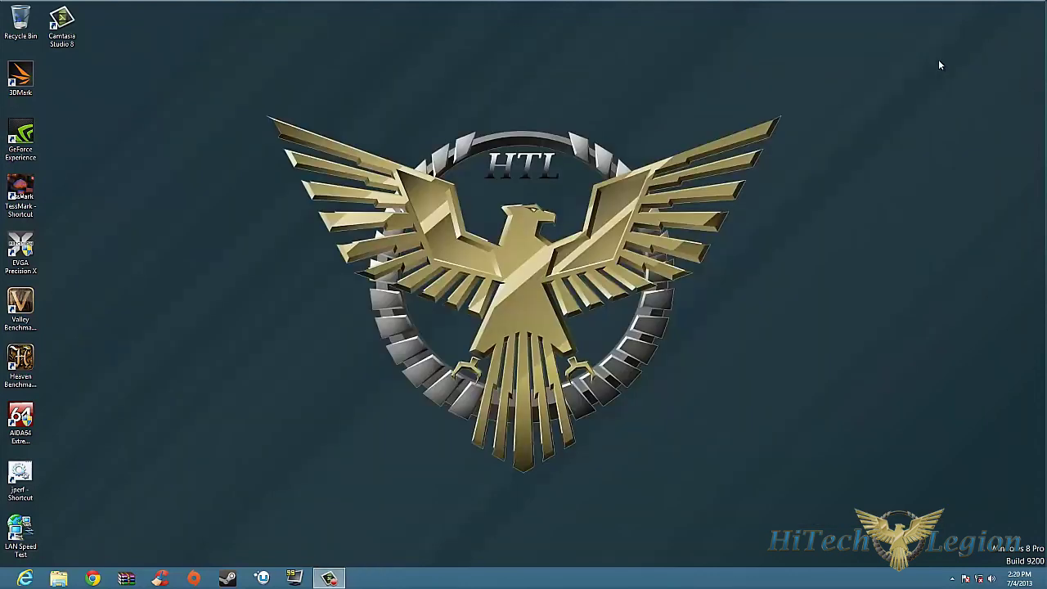